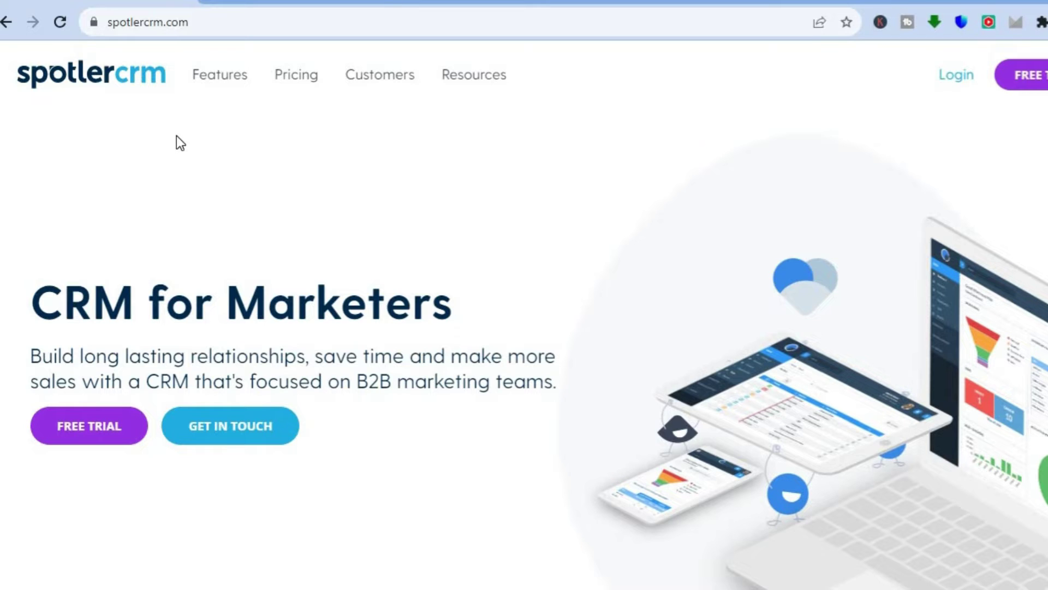
Scroll the Pricing page past the plan cards and add-ons to the 'Packed With Awesome Features' table.
{"action": "left_click_drag", "start_coordinate": [465, 152], "coordinate": [502, 3]}
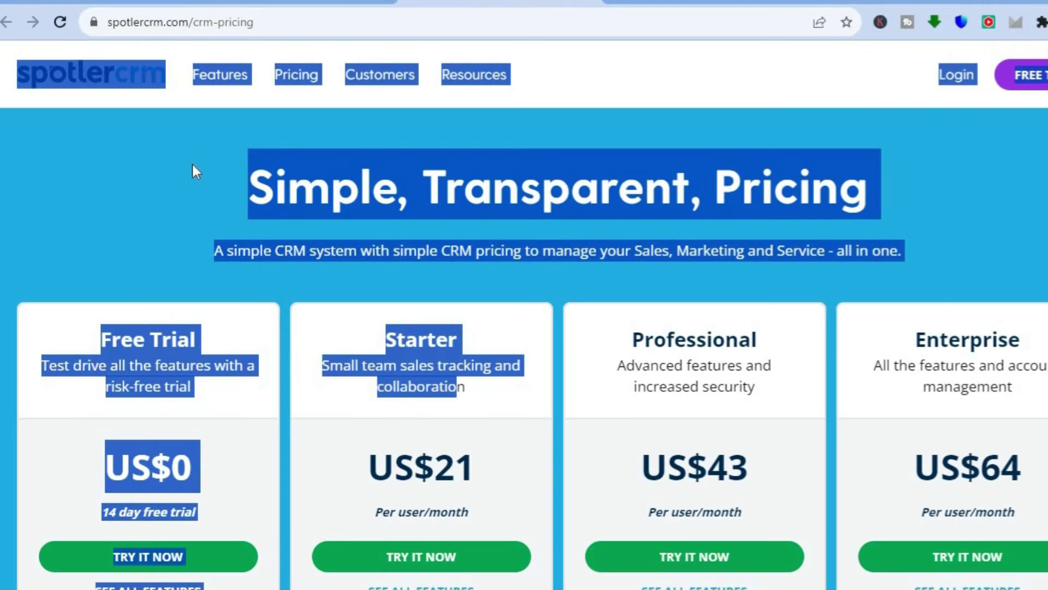
{"action": "left_click", "coordinate": [192, 164]}
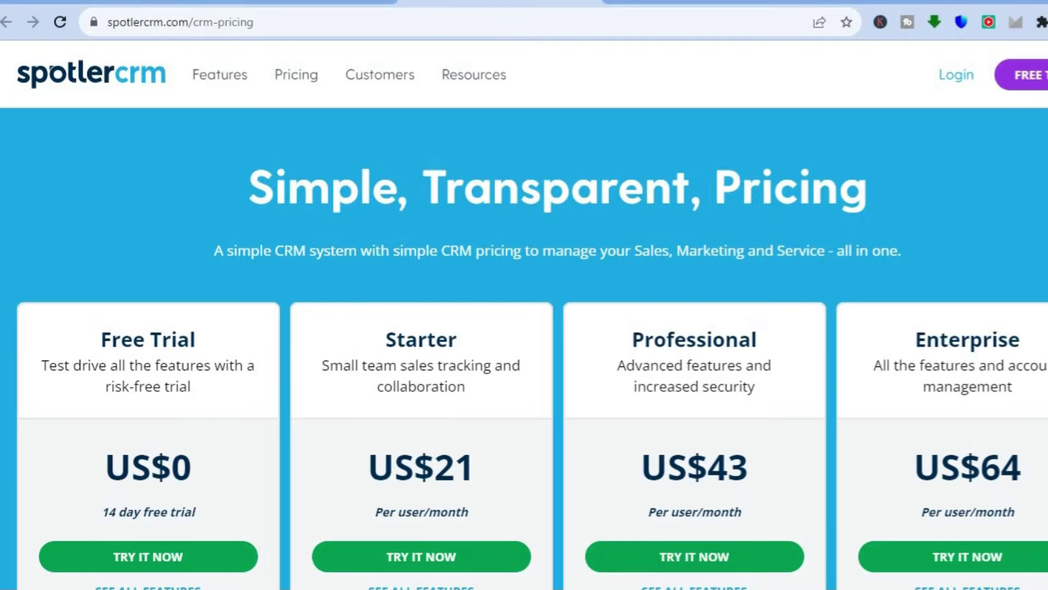
{"action": "scroll", "coordinate": [524, 339], "scroll_direction": "down", "scroll_amount": 2}
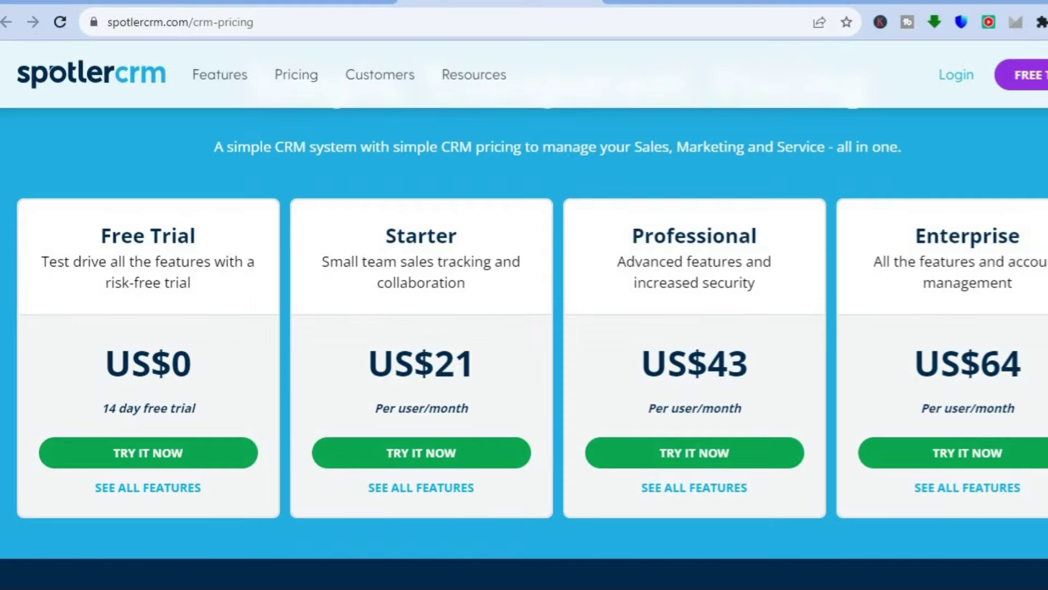
{"action": "scroll", "coordinate": [524, 315], "scroll_direction": "down", "scroll_amount": 9}
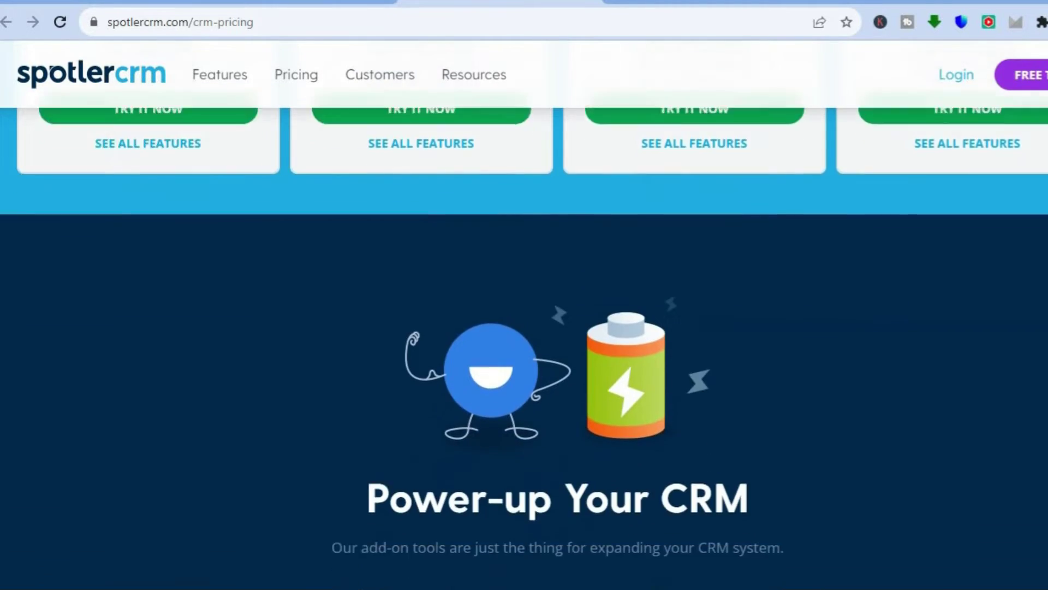
{"action": "scroll", "coordinate": [524, 328], "scroll_direction": "down", "scroll_amount": 10}
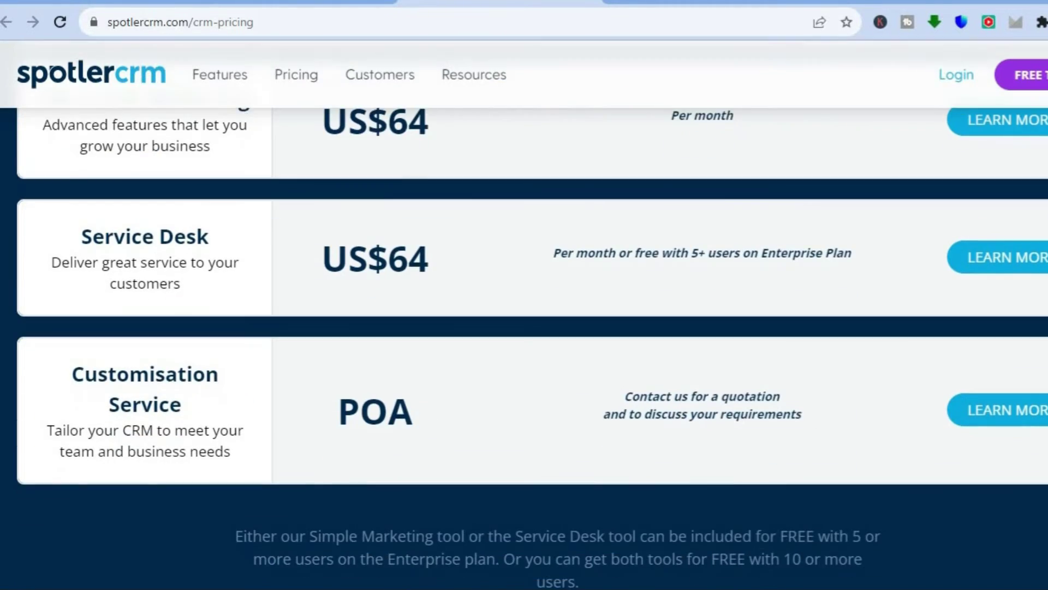
{"action": "scroll", "coordinate": [524, 327], "scroll_direction": "down", "scroll_amount": 12}
{"action": "scroll", "coordinate": [524, 327], "scroll_direction": "down", "scroll_amount": 3}
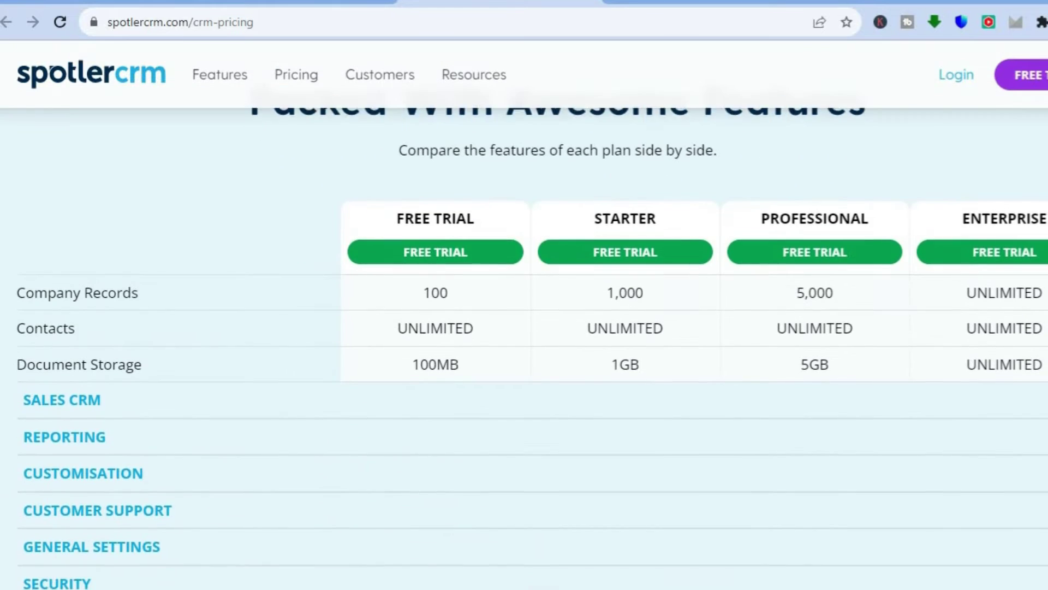
{"action": "scroll", "coordinate": [524, 327], "scroll_direction": "down", "scroll_amount": 2}
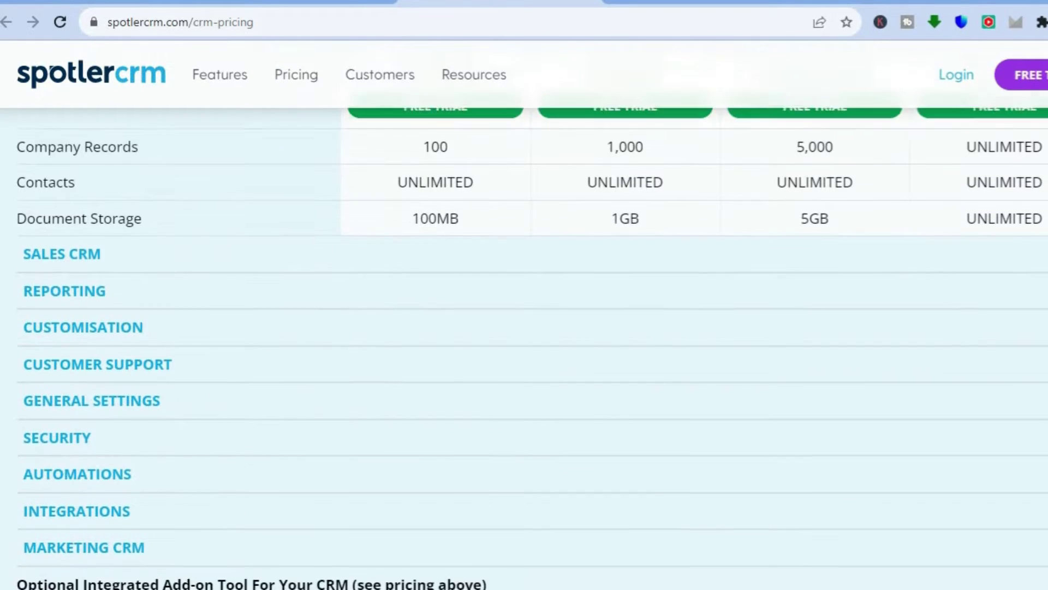
{"action": "scroll", "coordinate": [524, 327], "scroll_direction": "up", "scroll_amount": 3}
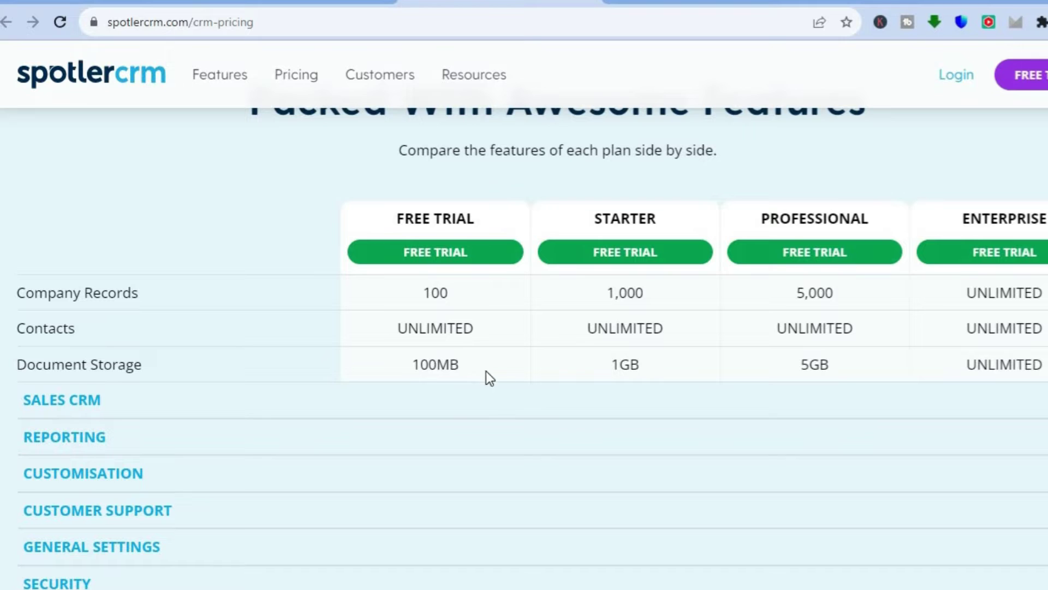
Expand the SALES CRM row to see each plan's checkmarks, then return to the four plan cards.
{"action": "left_click_drag", "start_coordinate": [466, 366], "coordinate": [418, 366]}
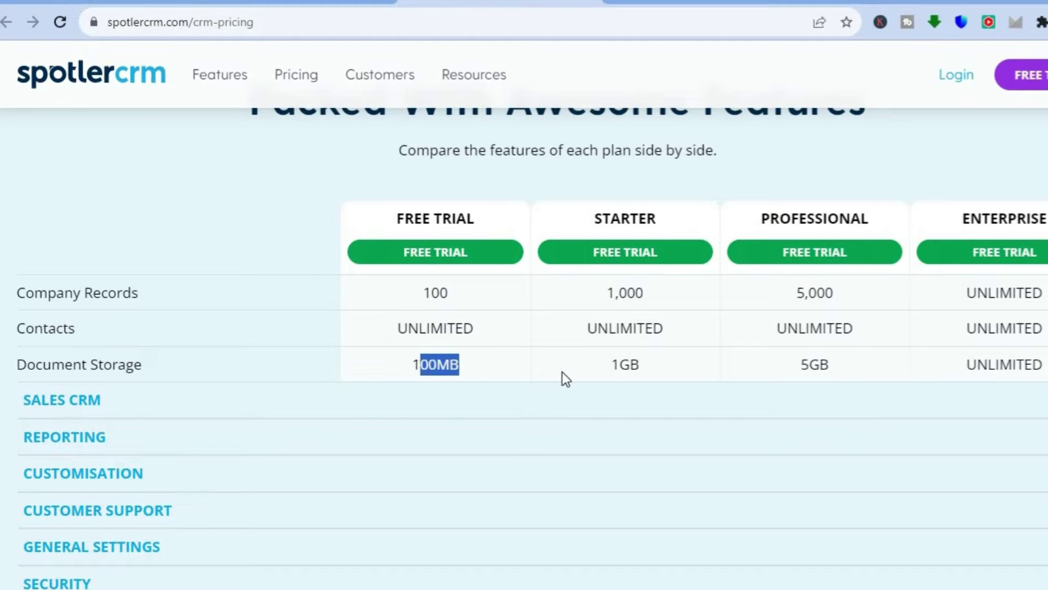
{"action": "left_click", "coordinate": [599, 364]}
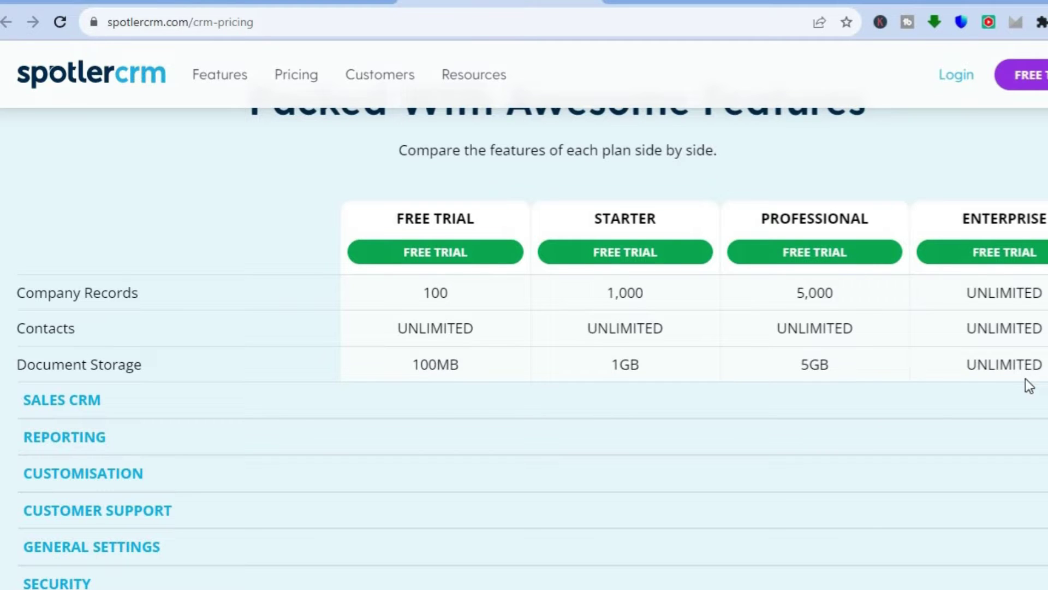
{"action": "left_click", "coordinate": [431, 406]}
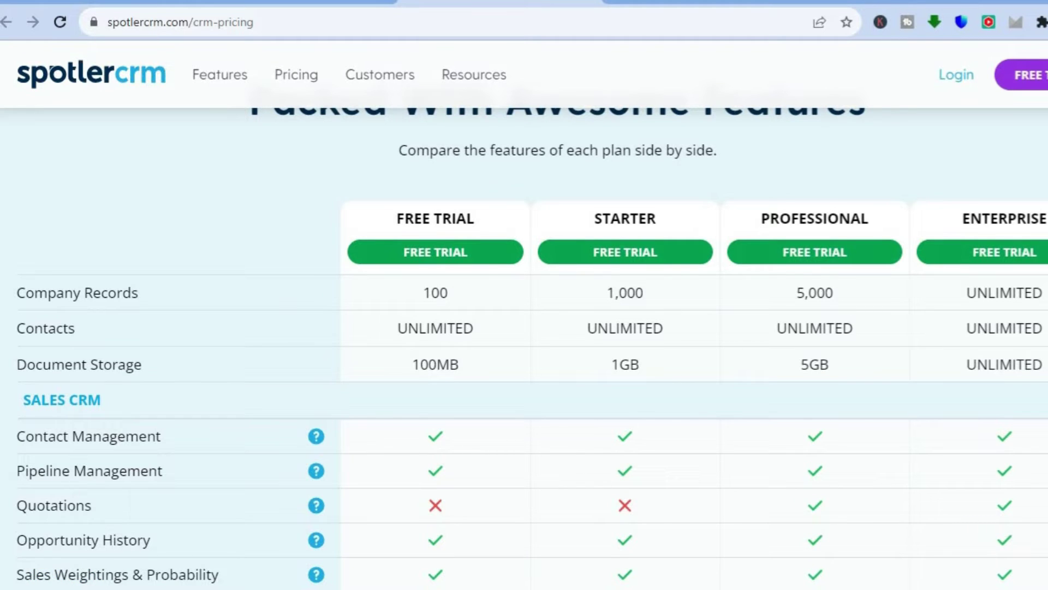
{"action": "scroll", "coordinate": [524, 349], "scroll_direction": "down", "scroll_amount": 2}
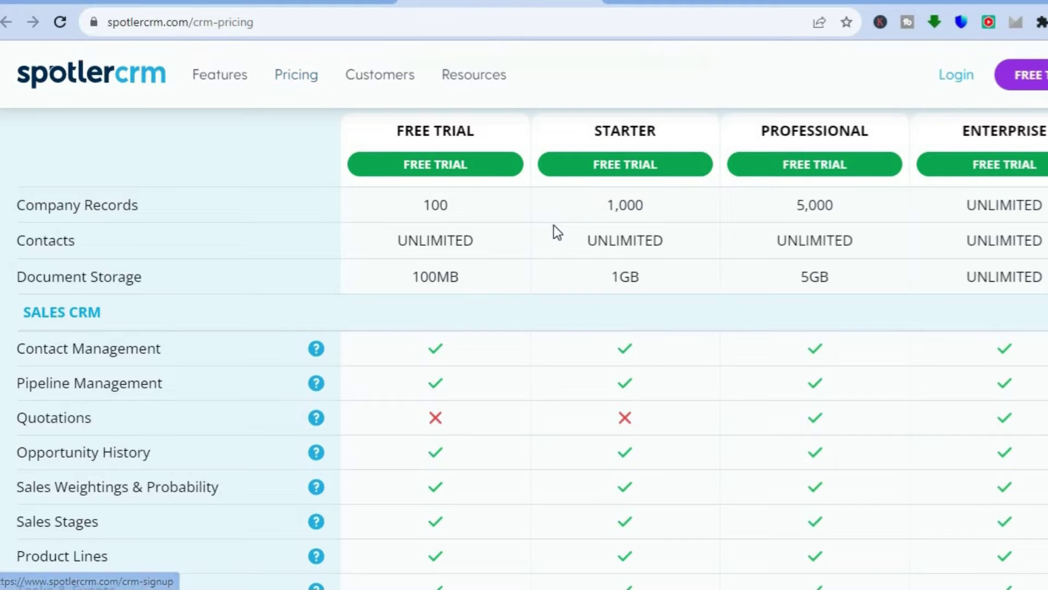
{"action": "scroll", "coordinate": [524, 349], "scroll_direction": "down", "scroll_amount": 6}
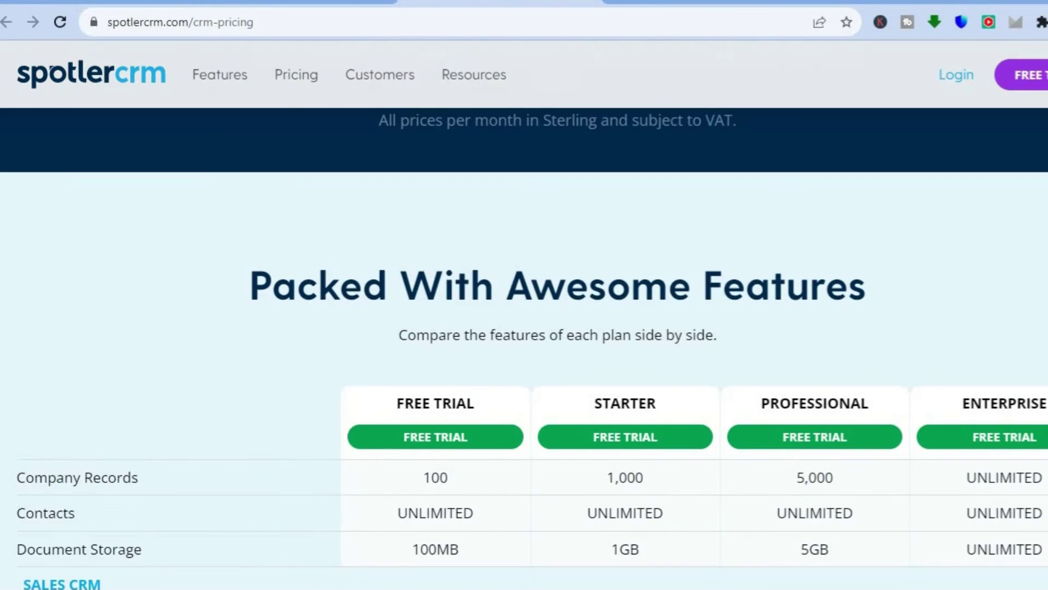
{"action": "scroll", "coordinate": [524, 350], "scroll_direction": "up", "scroll_amount": 3}
{"action": "scroll", "coordinate": [525, 350], "scroll_direction": "up", "scroll_amount": 10}
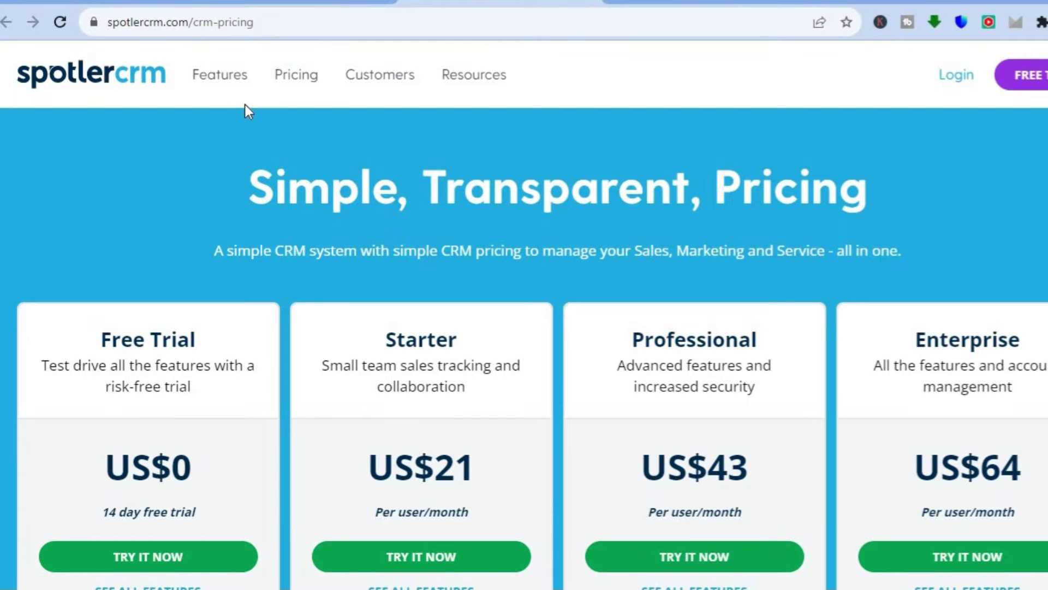
Switch to the browser tab holding the logged-in Spotler CRM dashboard.
{"action": "left_click", "coordinate": [276, 3]}
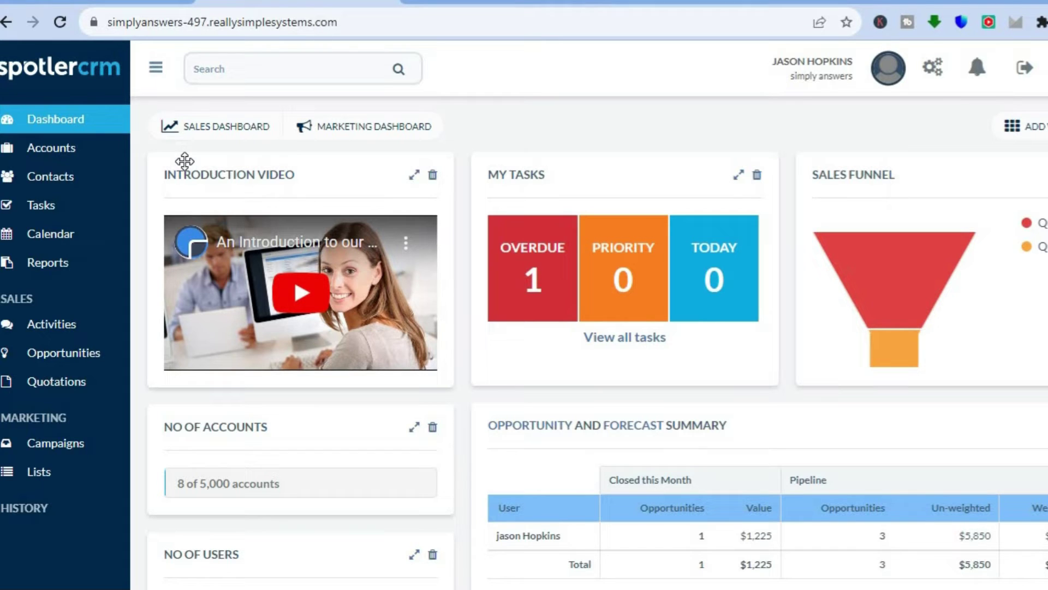
Open Contacts, start a new contact, check the Account Name choices, and cancel the form.
{"action": "left_click", "coordinate": [52, 183]}
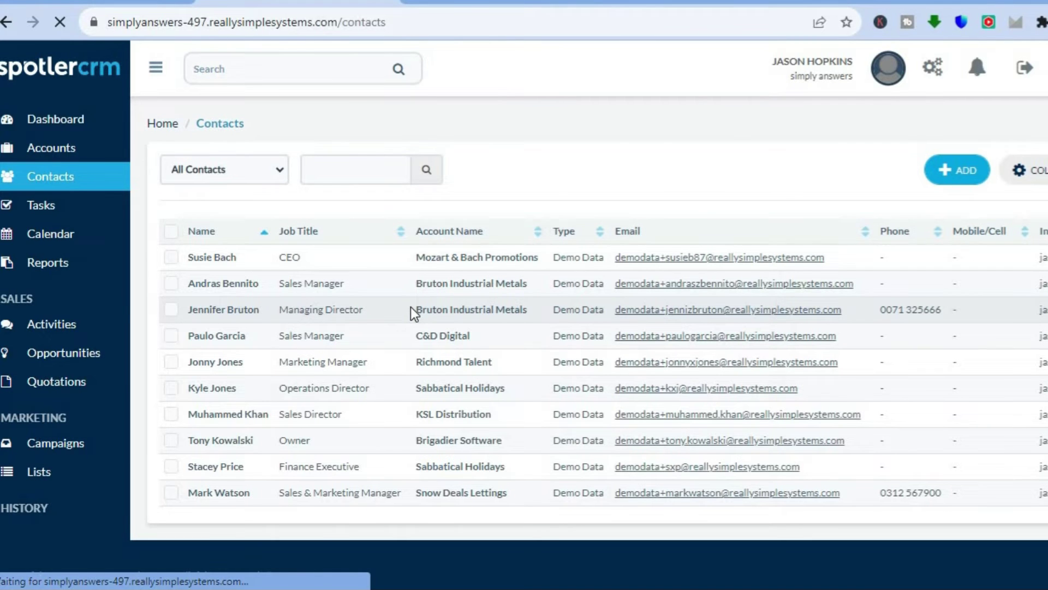
{"action": "left_click", "coordinate": [949, 178]}
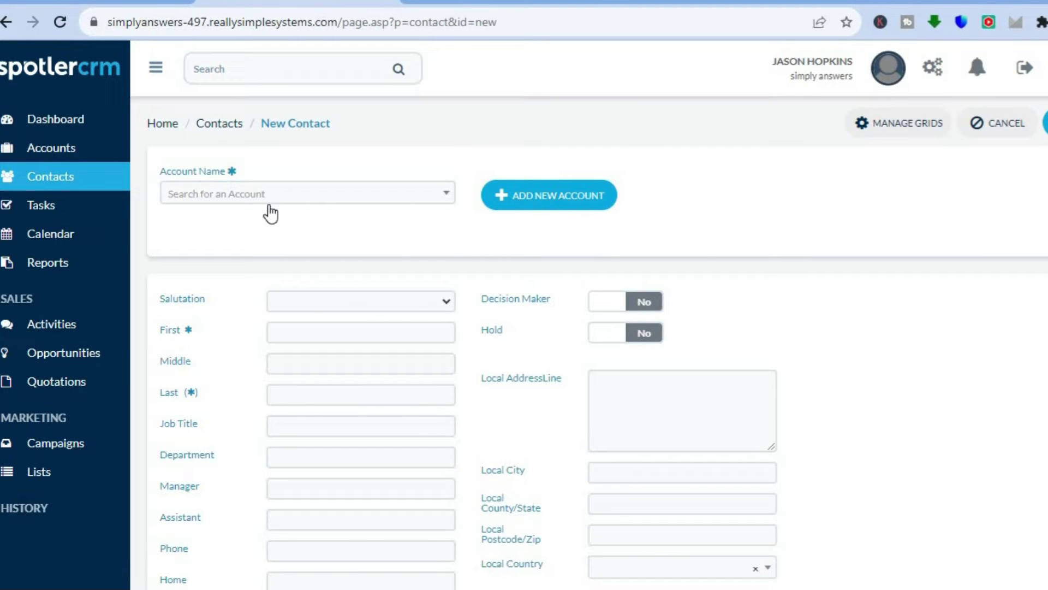
{"action": "left_click", "coordinate": [327, 206]}
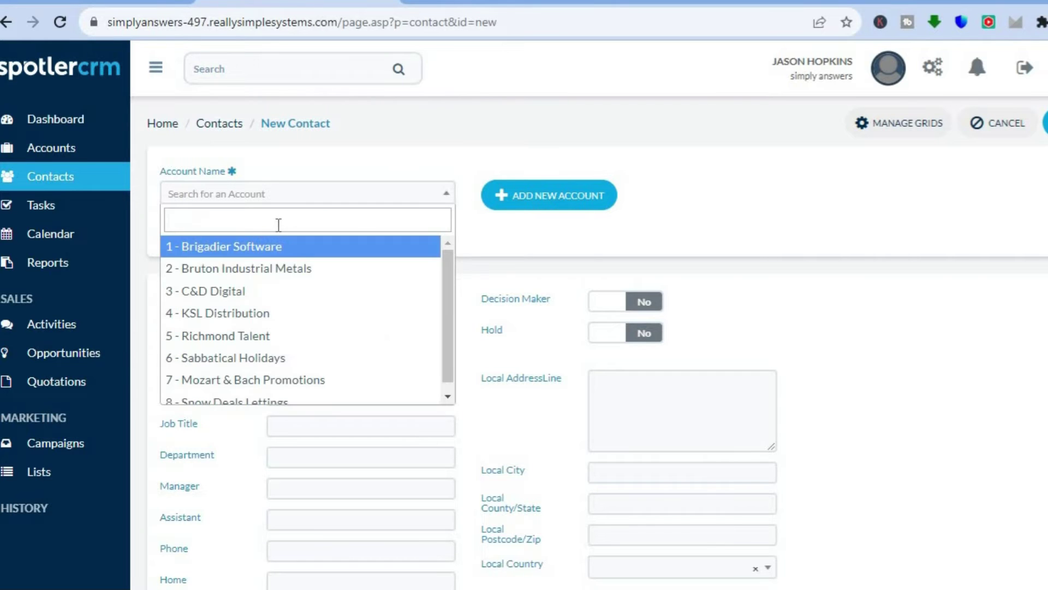
{"action": "left_click", "coordinate": [490, 234]}
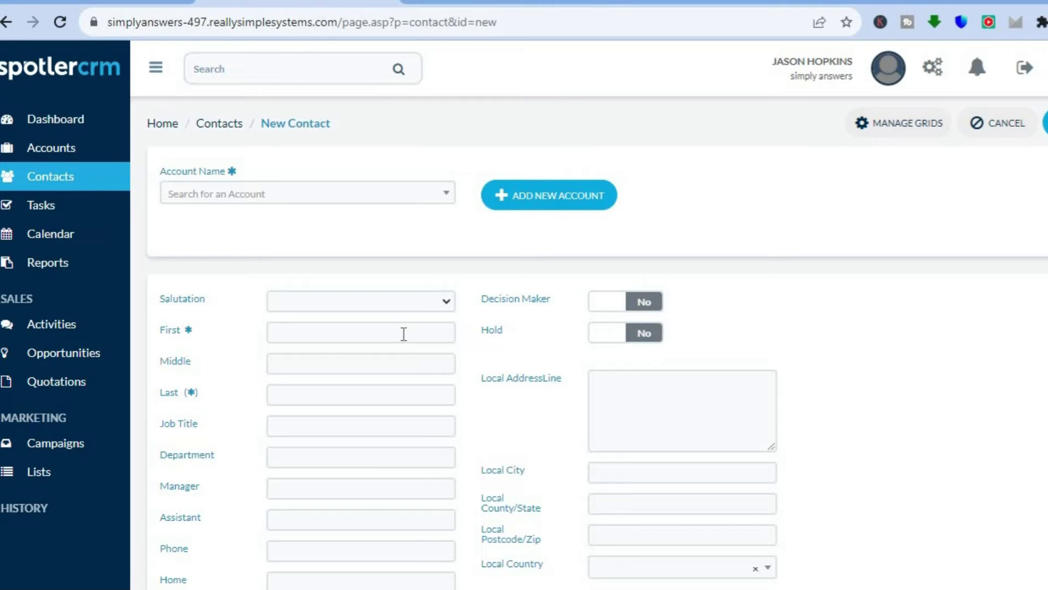
{"action": "left_click", "coordinate": [1005, 129]}
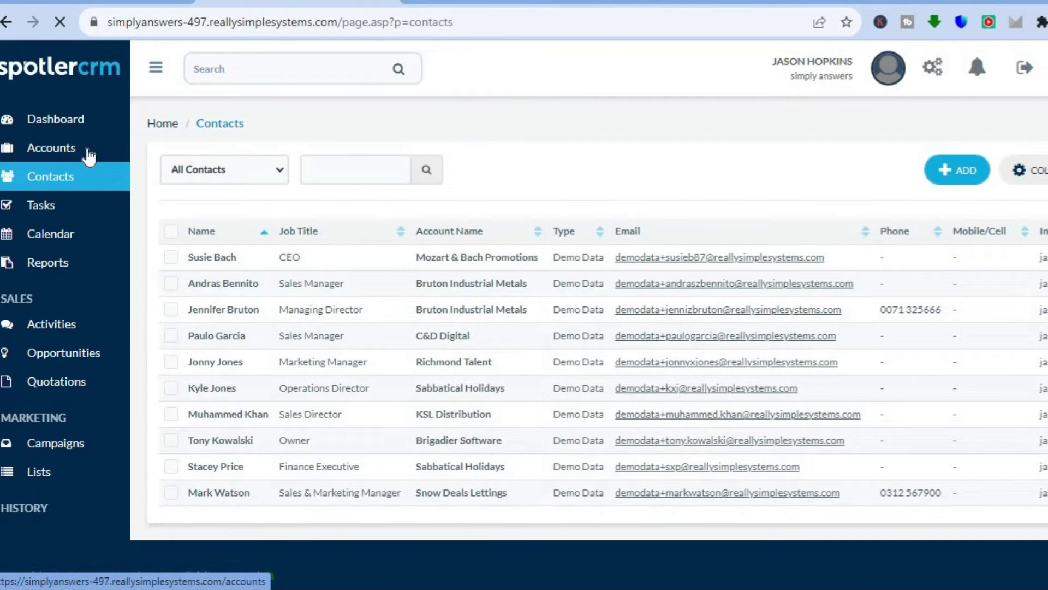
Browse the Accounts list and New Account form, then go to the Tasks list.
{"action": "left_click", "coordinate": [88, 151]}
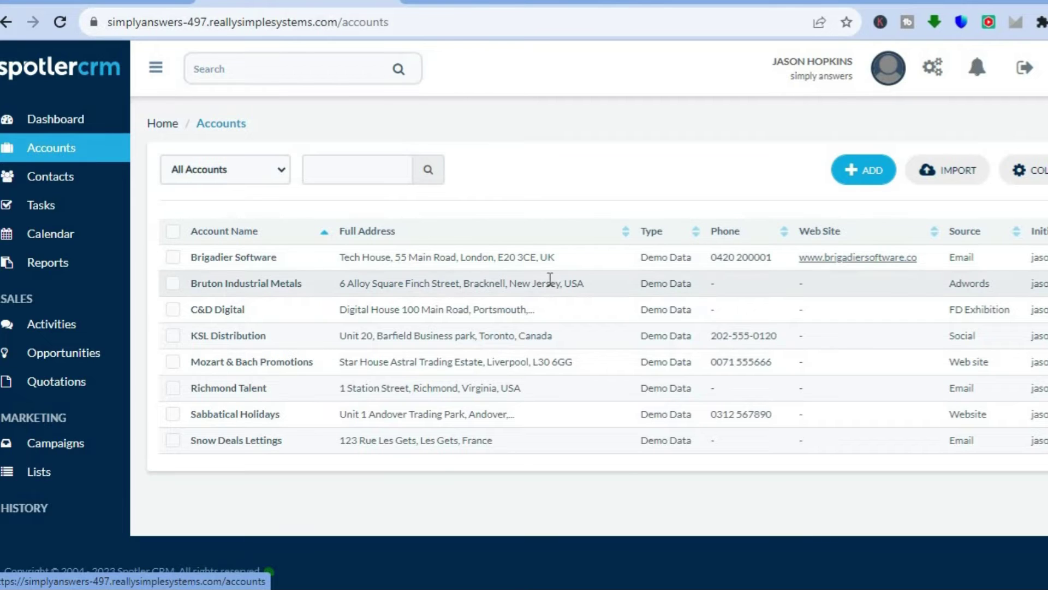
{"action": "left_click", "coordinate": [867, 185]}
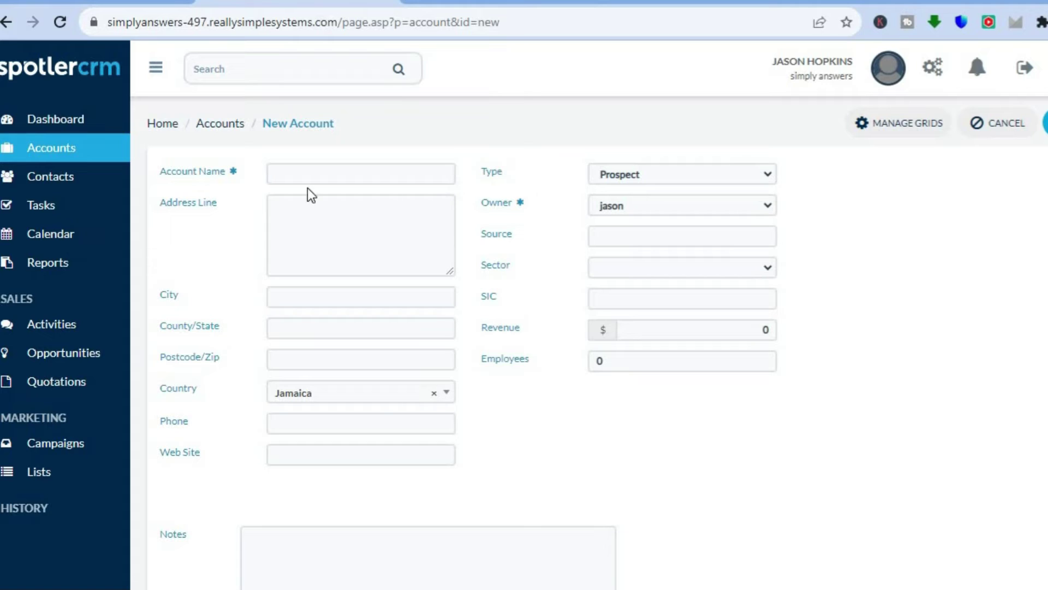
{"action": "left_click", "coordinate": [64, 215]}
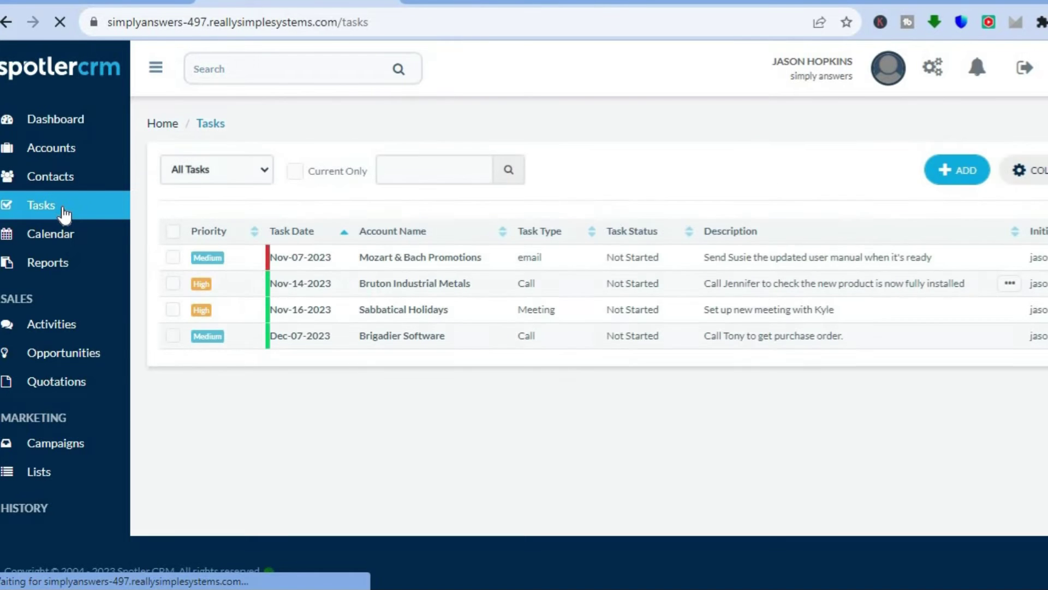
Open the Mozart & Bach Promotions account from the task list and scroll through its record.
{"action": "left_click", "coordinate": [404, 262]}
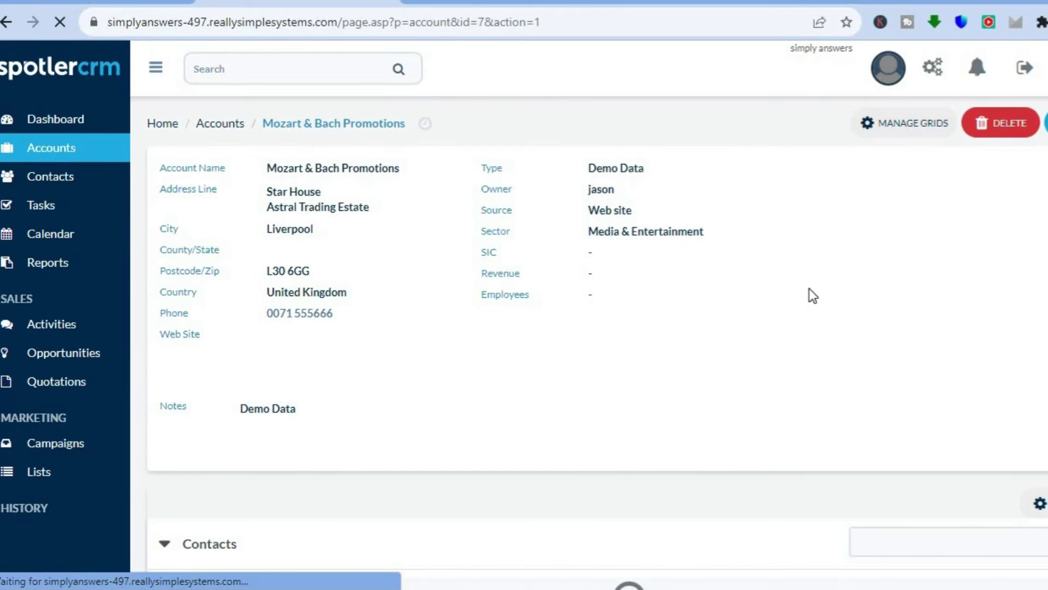
{"action": "scroll", "coordinate": [841, 273], "scroll_direction": "down", "scroll_amount": 2}
{"action": "scroll", "coordinate": [590, 314], "scroll_direction": "down", "scroll_amount": 15}
{"action": "scroll", "coordinate": [589, 314], "scroll_direction": "up", "scroll_amount": 15}
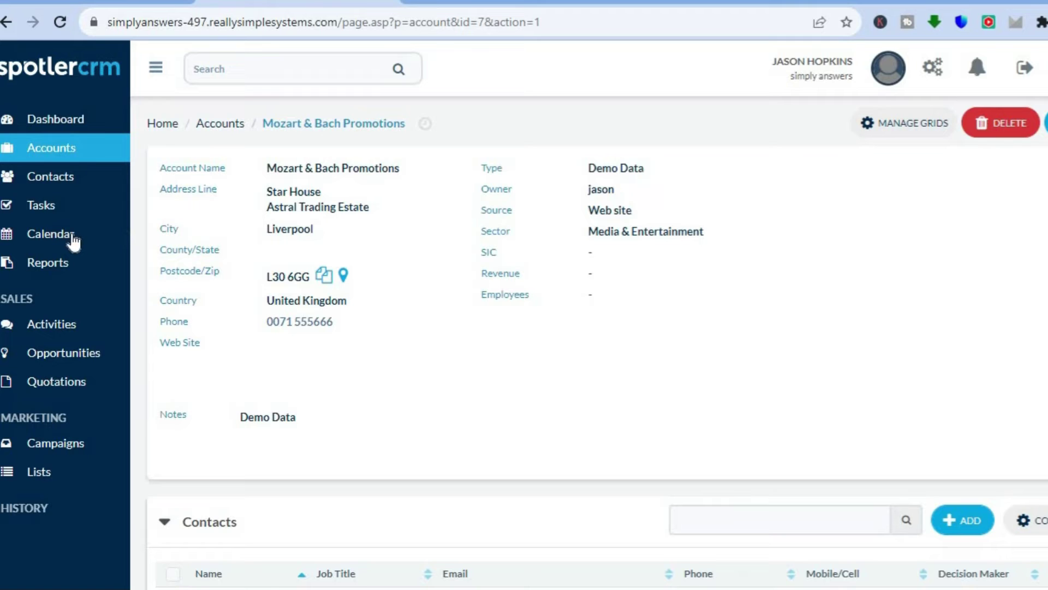
Check a new task's Low/Medium/High/Really High priorities, keep Medium, then view the task calendar.
{"action": "left_click", "coordinate": [46, 217]}
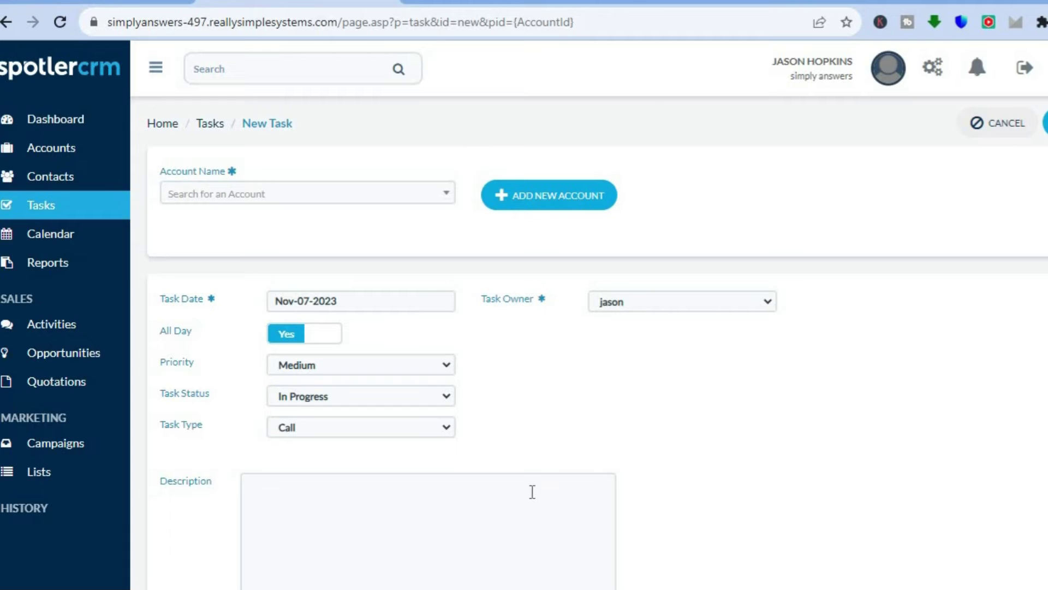
{"action": "left_click", "coordinate": [422, 358]}
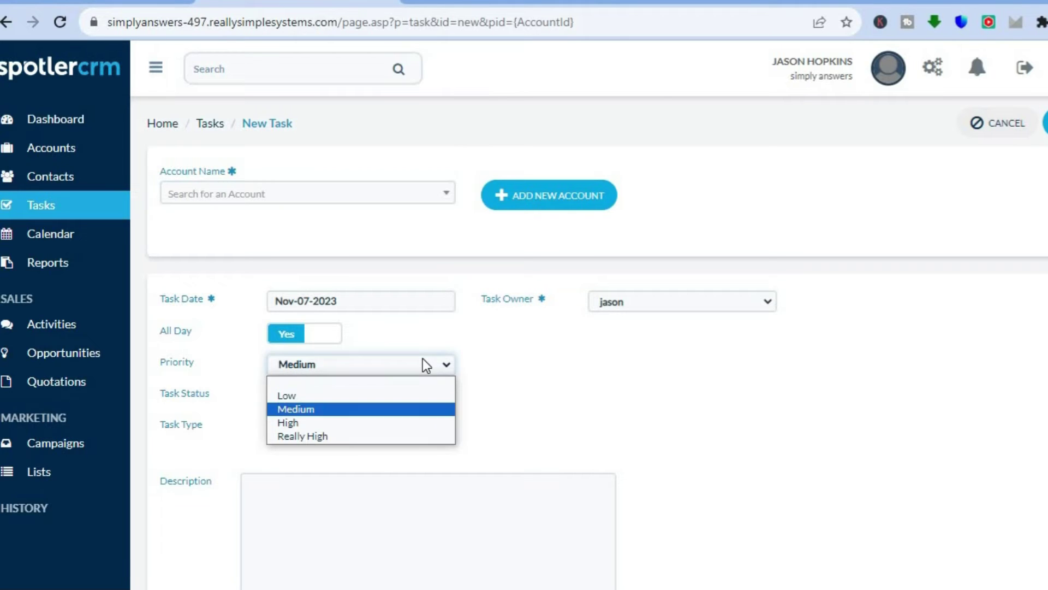
{"action": "left_click", "coordinate": [498, 421]}
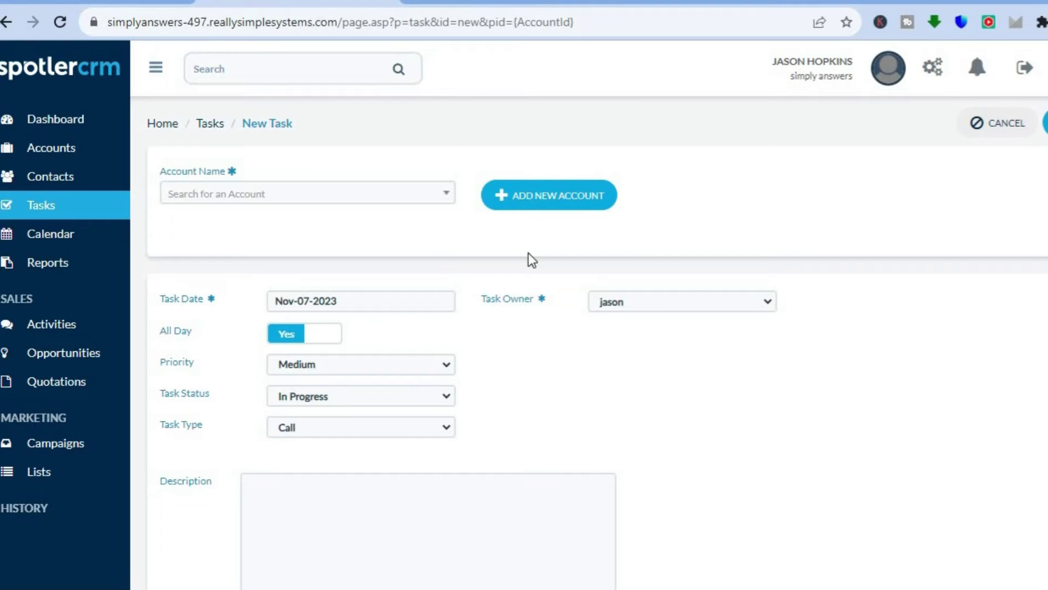
{"action": "left_click", "coordinate": [48, 233]}
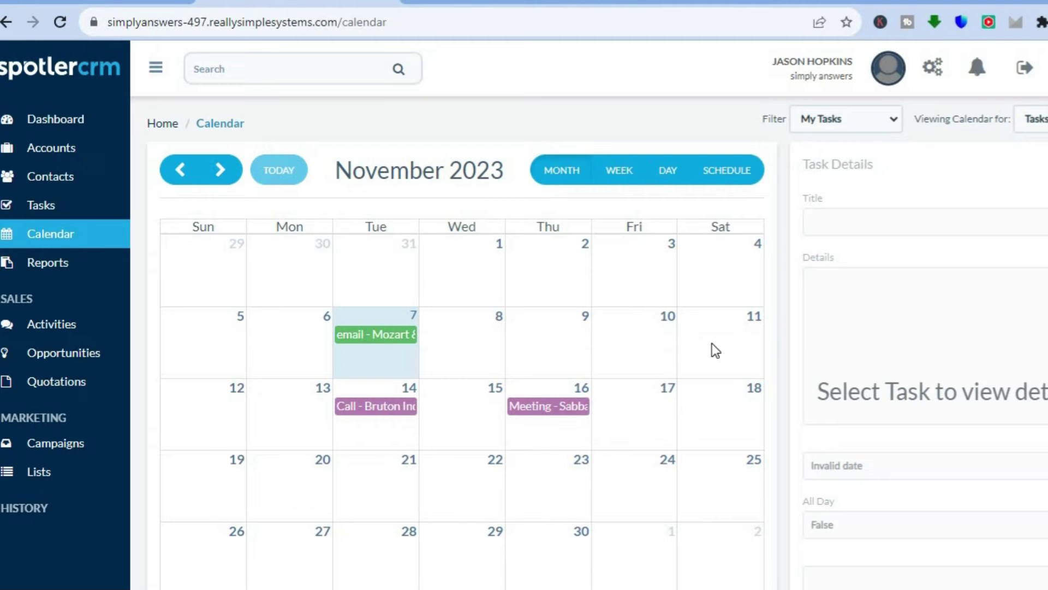
{"action": "scroll", "coordinate": [524, 295], "scroll_direction": "down", "scroll_amount": 3}
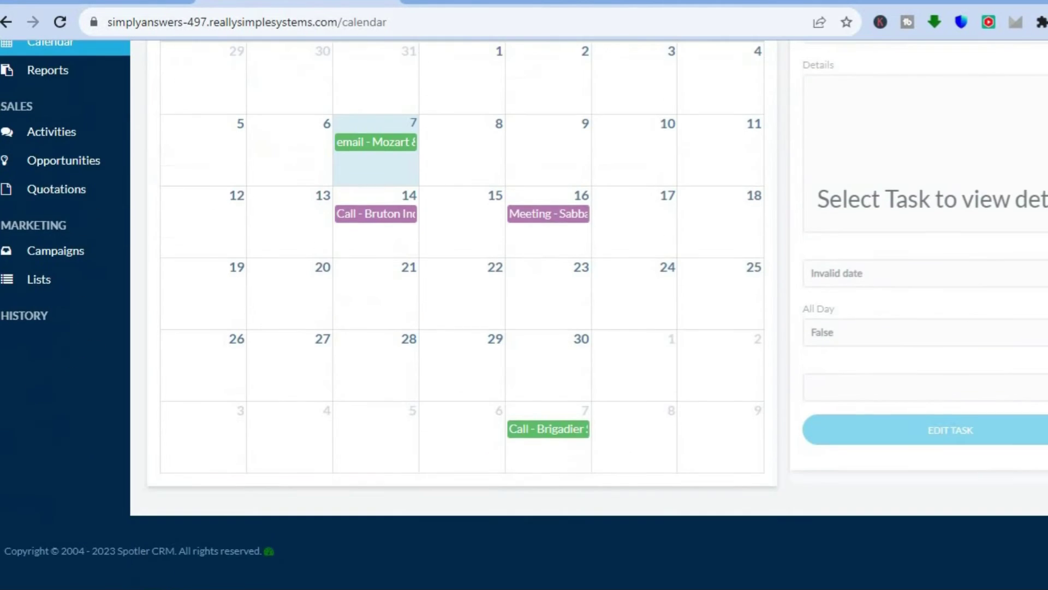
{"action": "scroll", "coordinate": [524, 294], "scroll_direction": "up", "scroll_amount": 3}
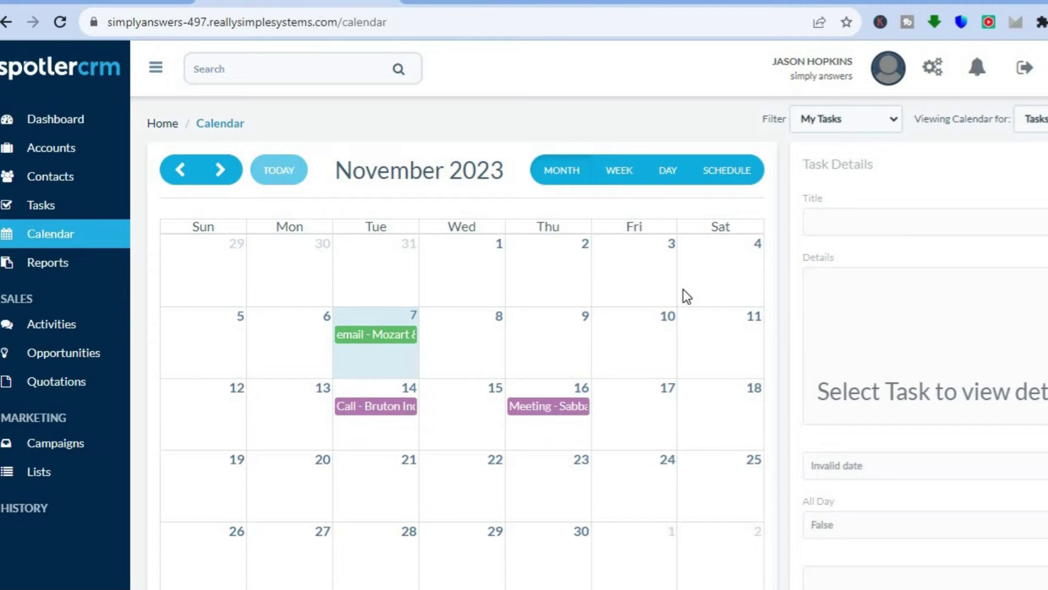
{"action": "left_click", "coordinate": [52, 270]}
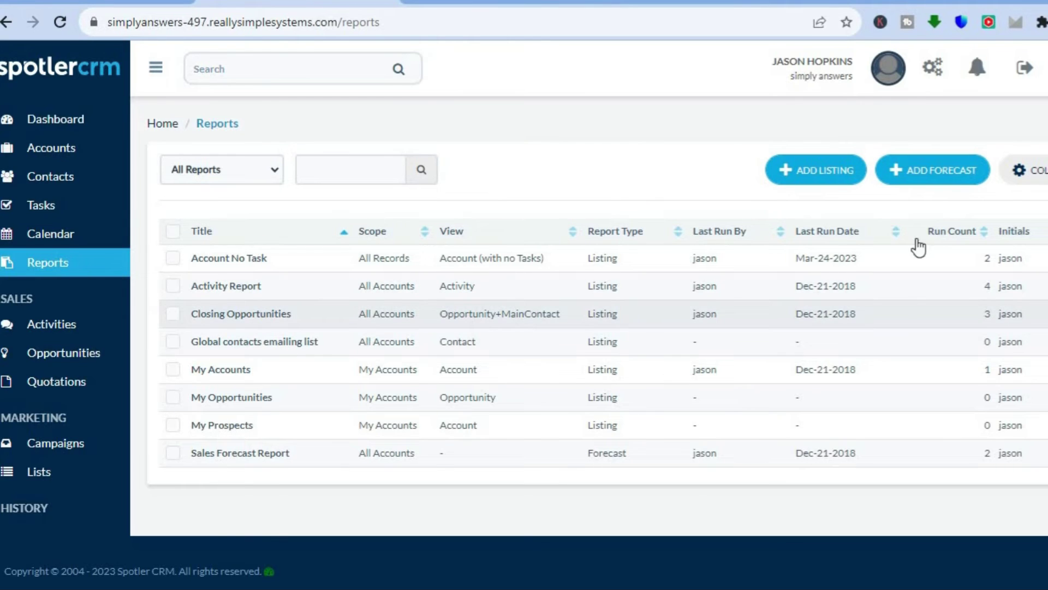
Visit Reports and Add Forecast, then Activities, Opportunities, and finally the empty Campaigns page.
{"action": "left_click", "coordinate": [821, 173]}
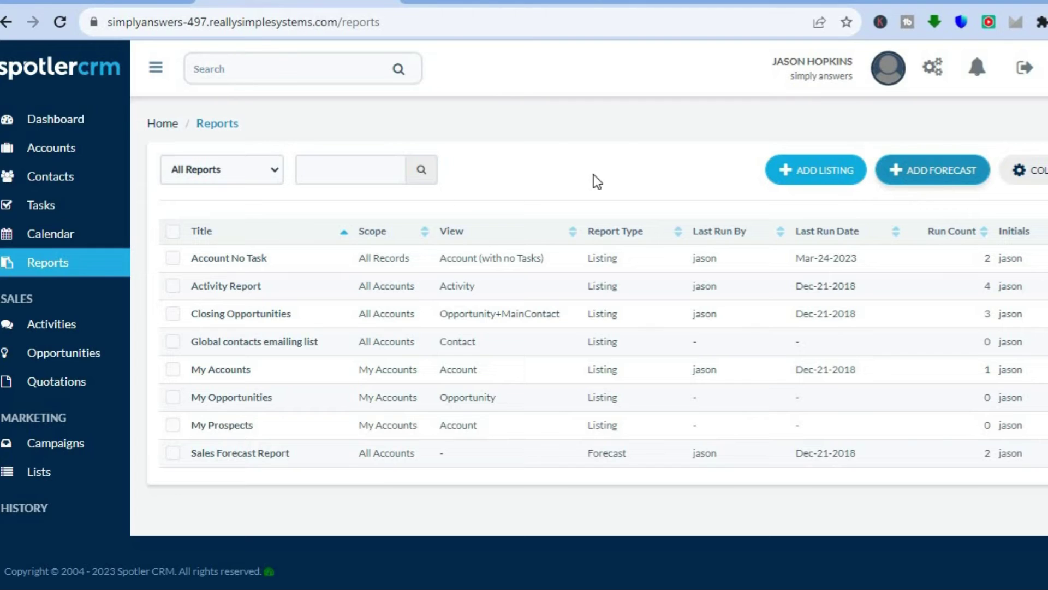
{"action": "left_click", "coordinate": [911, 173]}
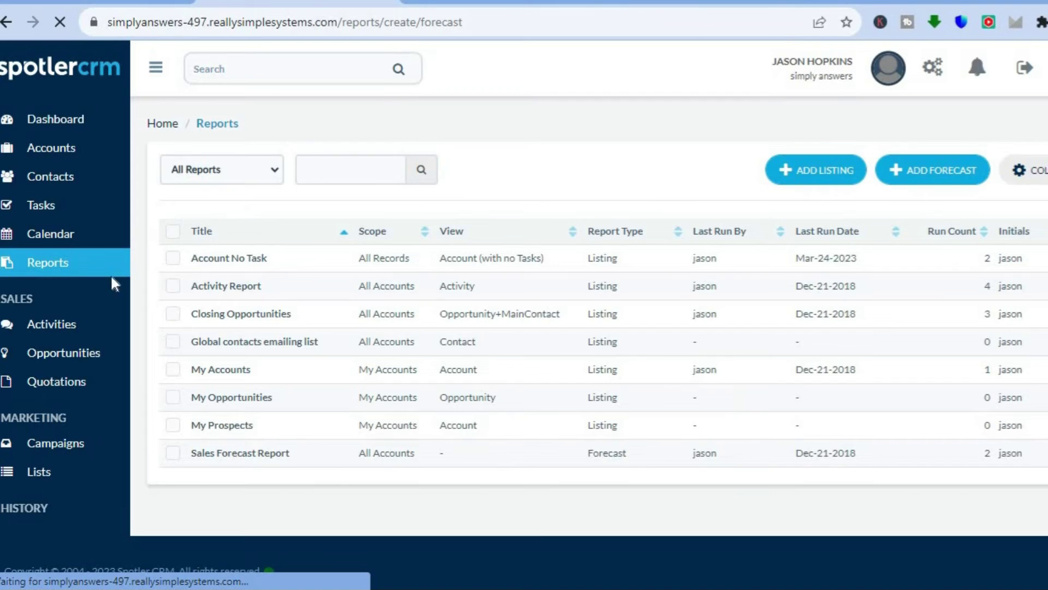
{"action": "left_click", "coordinate": [61, 327]}
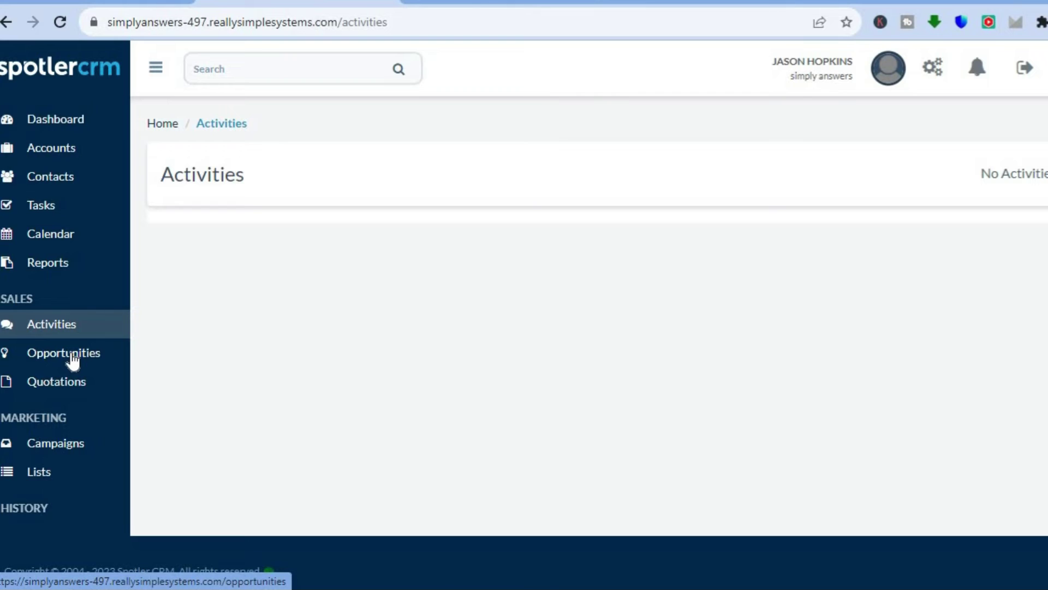
{"action": "left_click", "coordinate": [72, 355]}
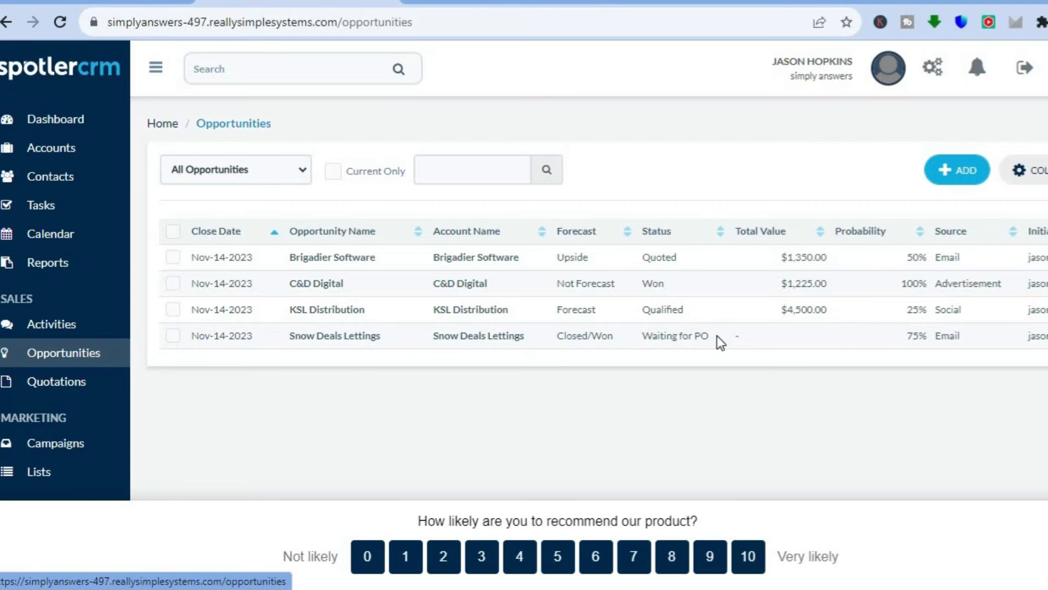
{"action": "scroll", "coordinate": [601, 283], "scroll_direction": "down", "scroll_amount": 1}
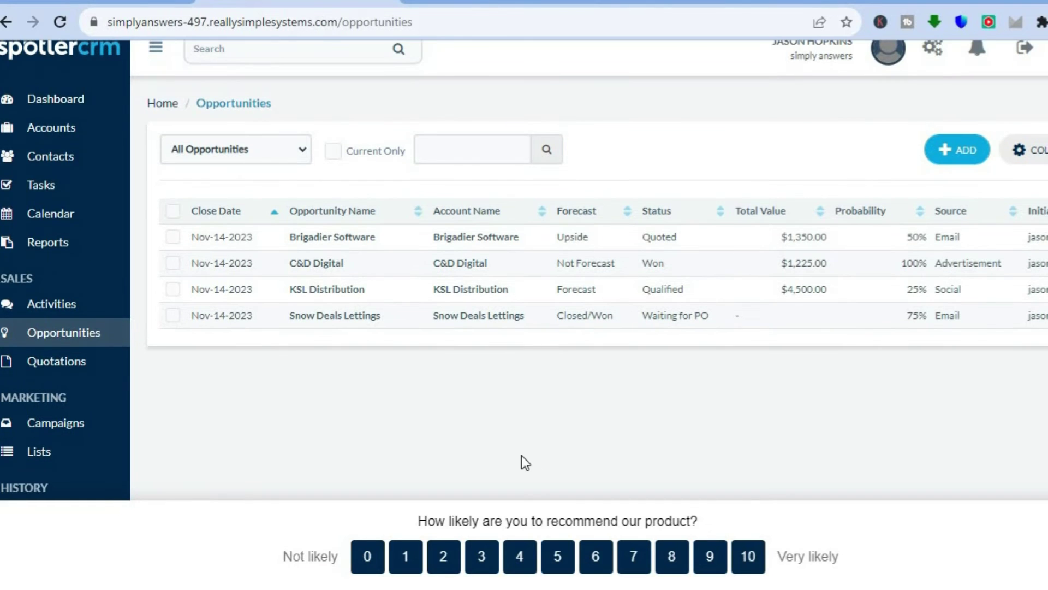
{"action": "left_click", "coordinate": [64, 427]}
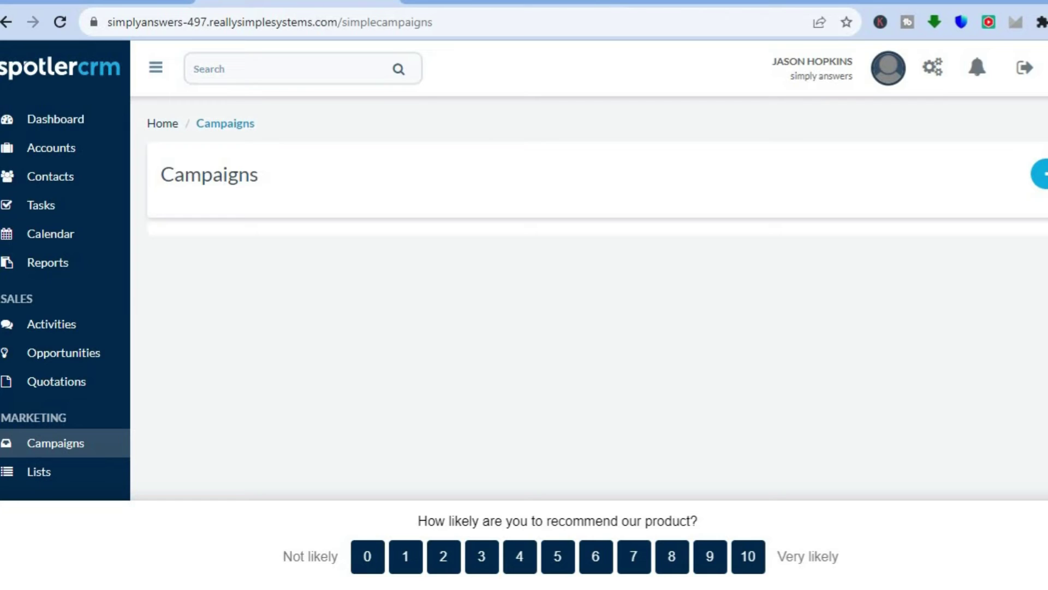
Create a new campaign named 'test' and save it.
{"action": "left_click", "coordinate": [1041, 174]}
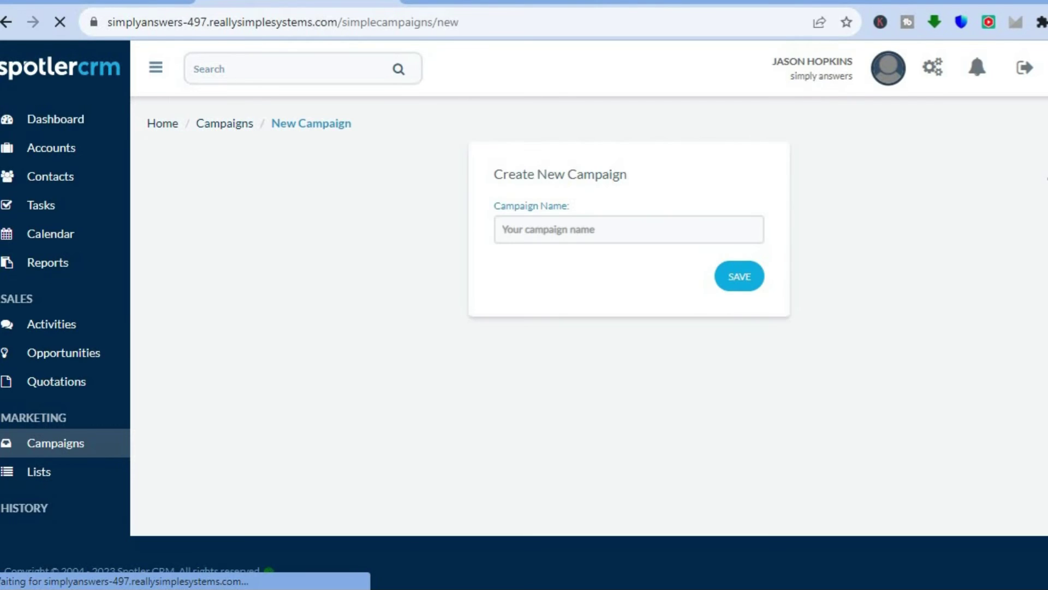
{"action": "left_click", "coordinate": [637, 223]}
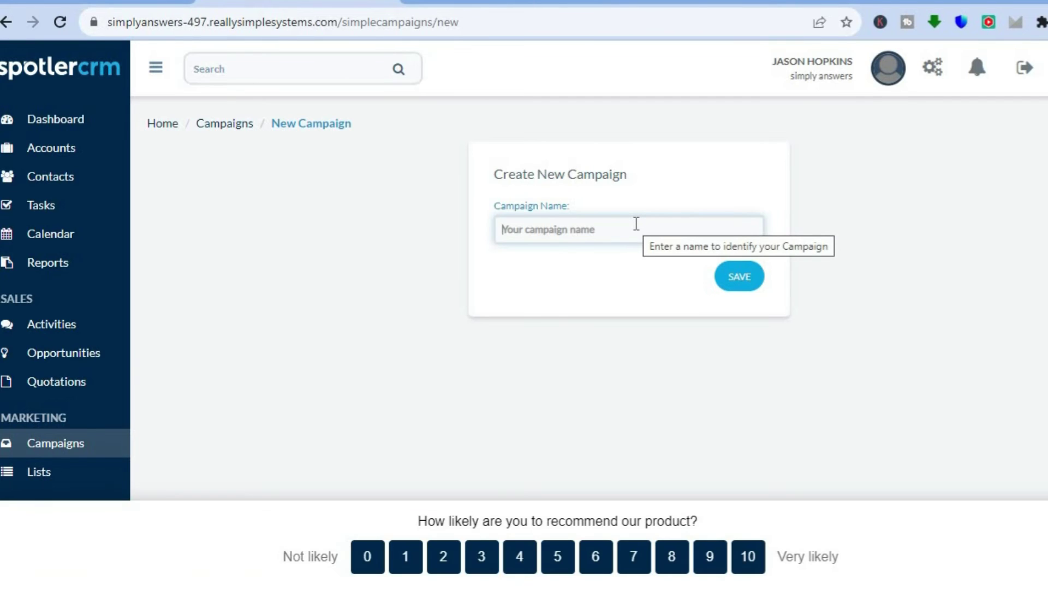
{"action": "type", "text": "test"}
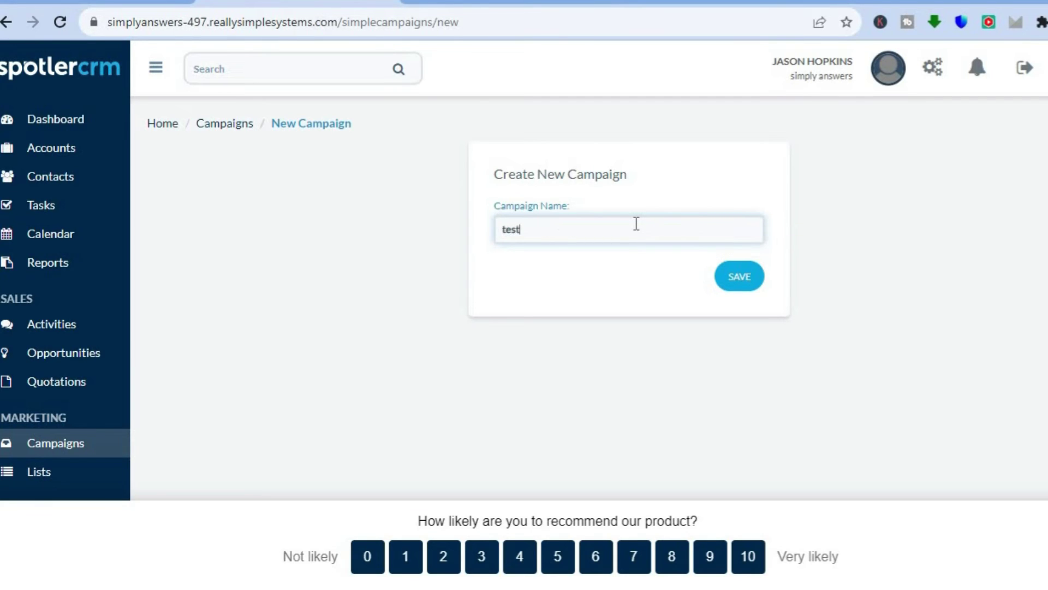
{"action": "left_click", "coordinate": [740, 279]}
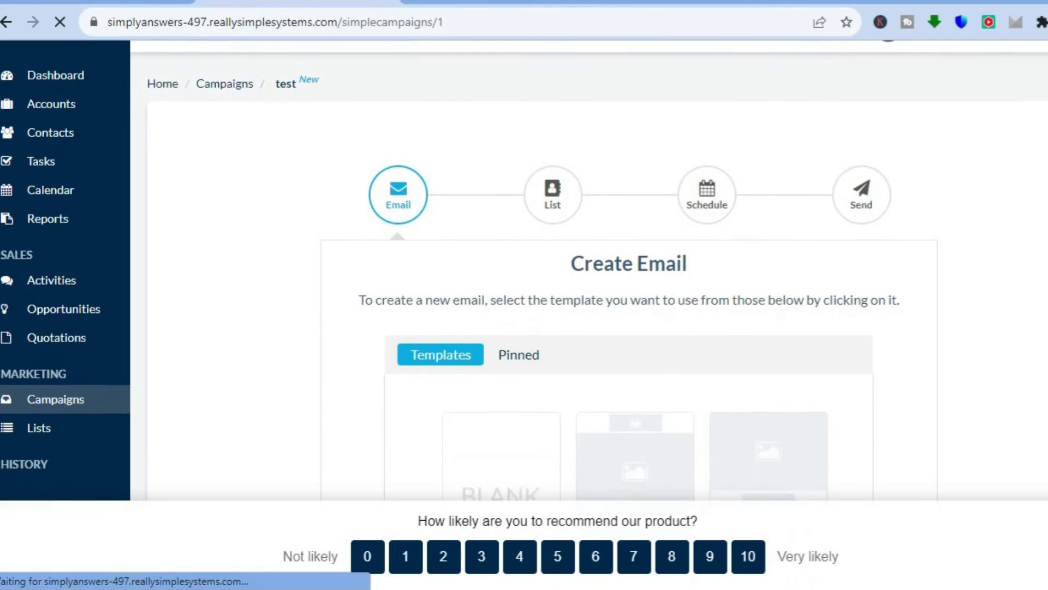
Browse the email templates and choose the two-product template.
{"action": "scroll", "coordinate": [524, 273], "scroll_direction": "down", "scroll_amount": 1}
{"action": "scroll", "coordinate": [508, 346], "scroll_direction": "down", "scroll_amount": 6}
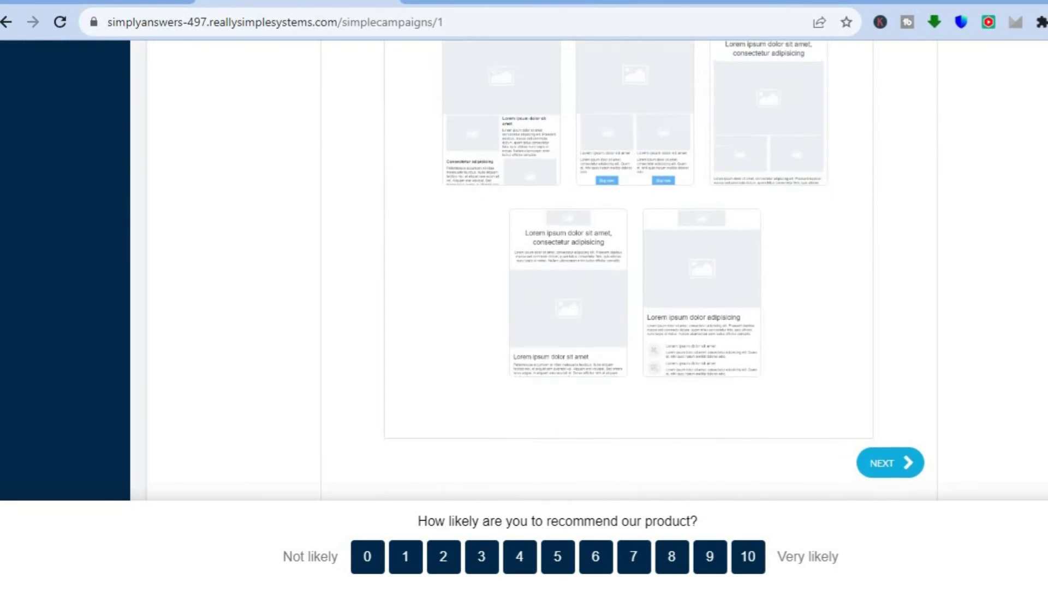
{"action": "scroll", "coordinate": [761, 218], "scroll_direction": "up", "scroll_amount": 2}
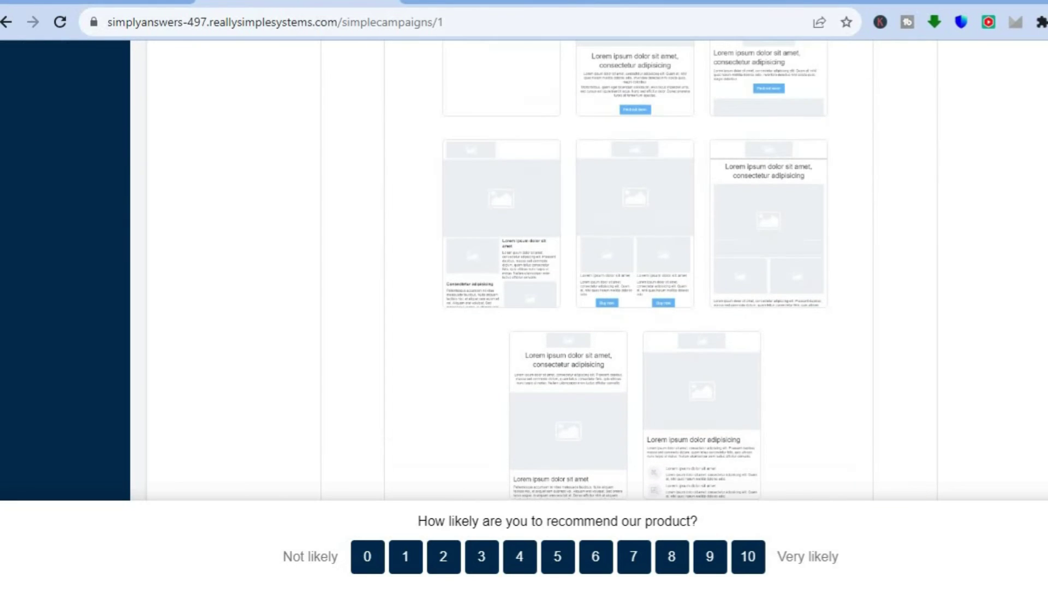
{"action": "left_click", "coordinate": [661, 223]}
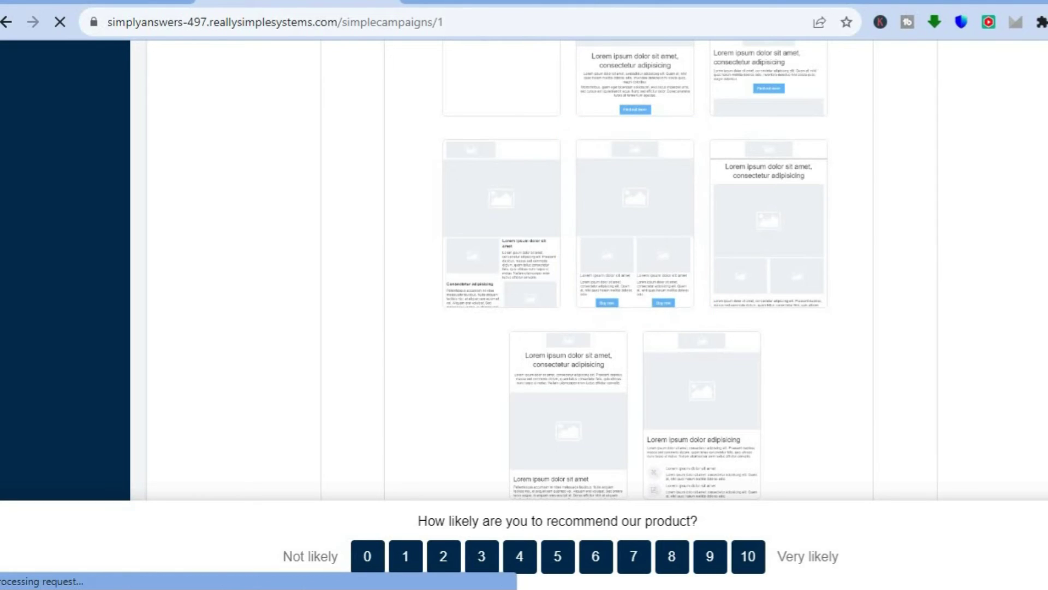
Decline the Email Designer introduction tour with No Thanks.
{"action": "scroll", "coordinate": [635, 269], "scroll_direction": "down", "scroll_amount": 2}
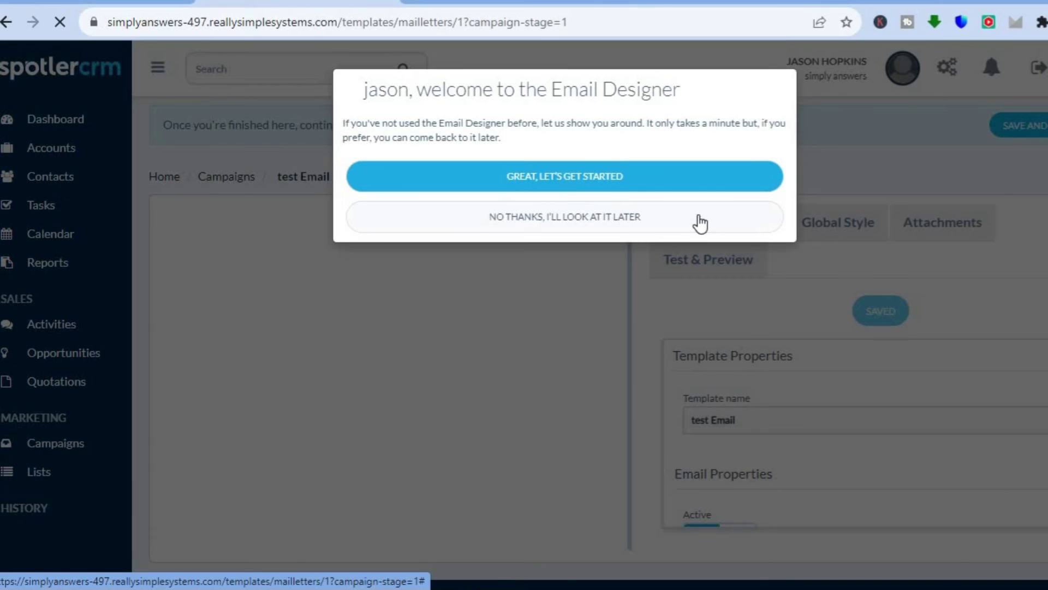
{"action": "left_click", "coordinate": [592, 221]}
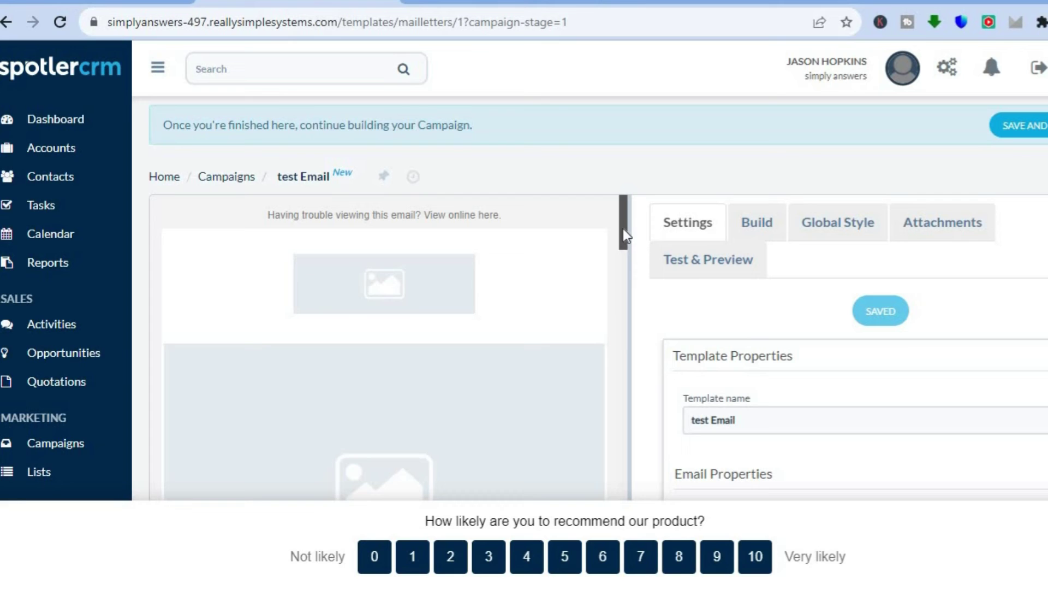
{"action": "mouse_move", "coordinate": [623, 234]}
{"action": "left_mouse_down"}
{"action": "mouse_move", "coordinate": [623, 263]}
{"action": "mouse_move", "coordinate": [624, 220]}
{"action": "left_mouse_up"}
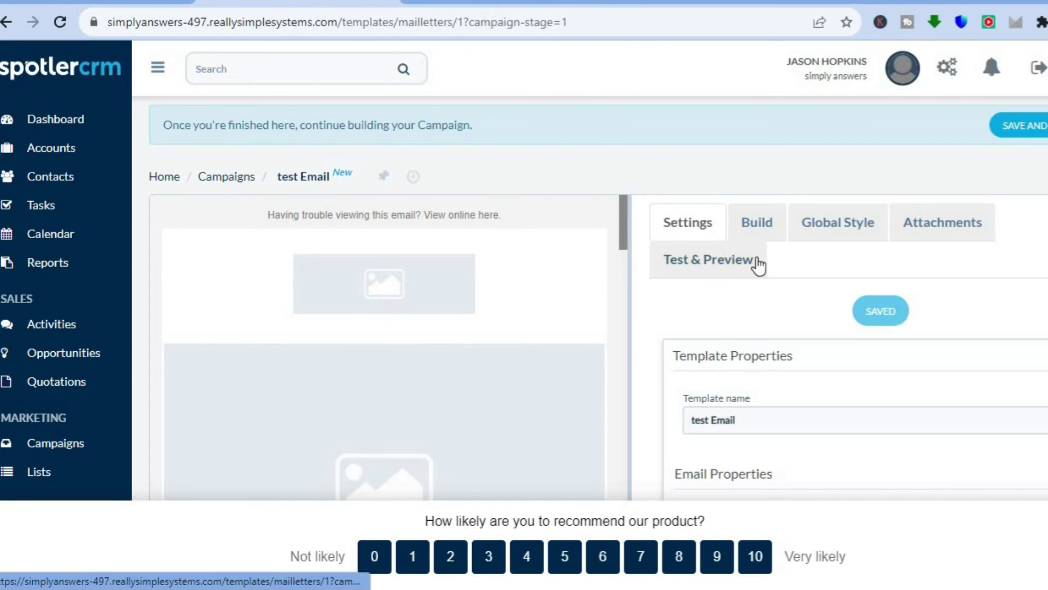
Look through the Build, Global Style and Test & Preview tabs of the email.
{"action": "left_click", "coordinate": [748, 229]}
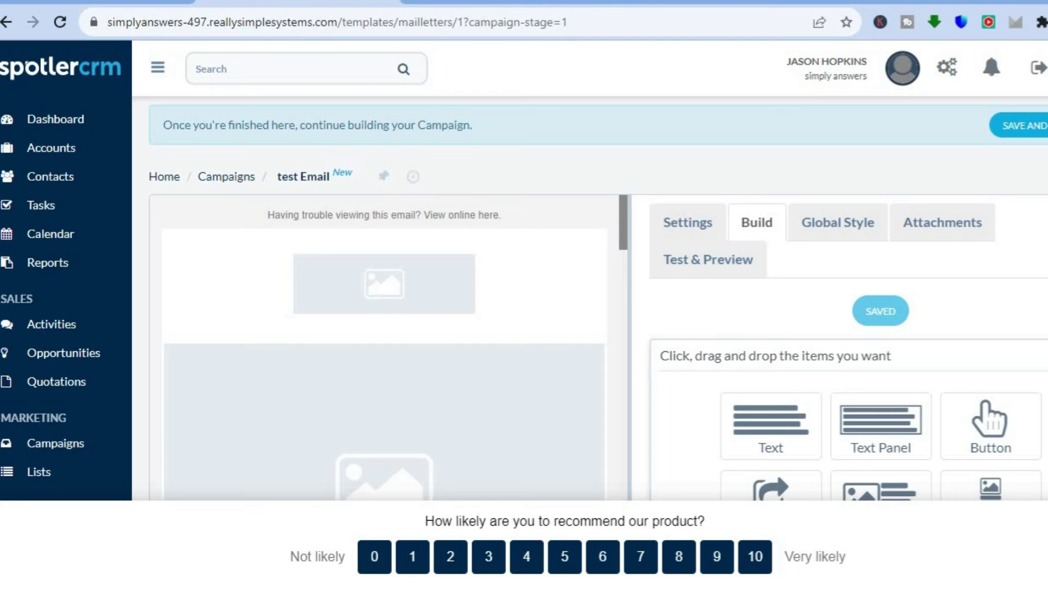
{"action": "left_click", "coordinate": [822, 221]}
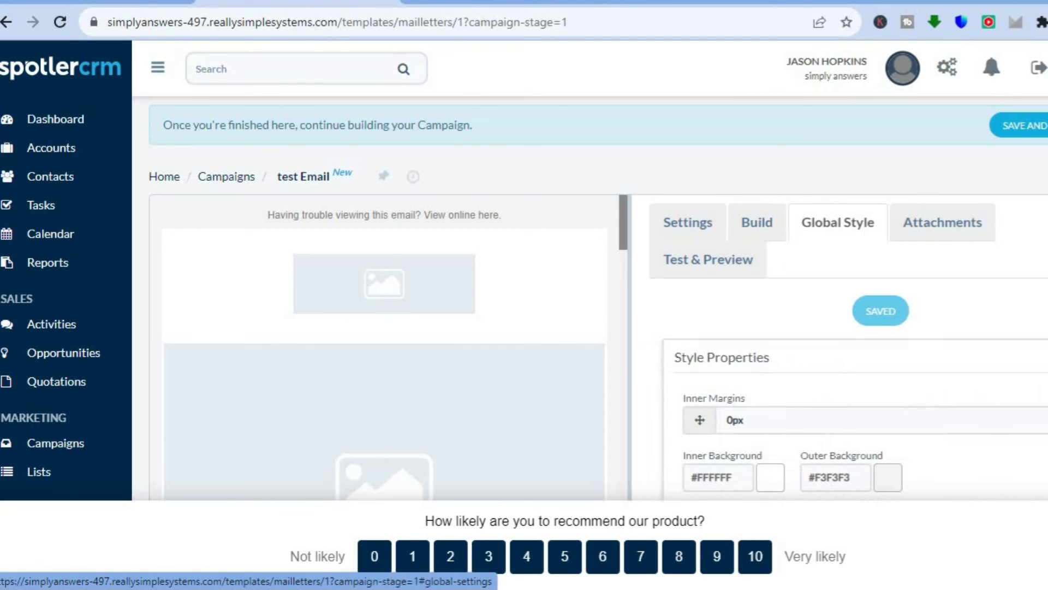
{"action": "scroll", "coordinate": [863, 421], "scroll_direction": "down", "scroll_amount": 1}
{"action": "scroll", "coordinate": [863, 420], "scroll_direction": "down", "scroll_amount": 3}
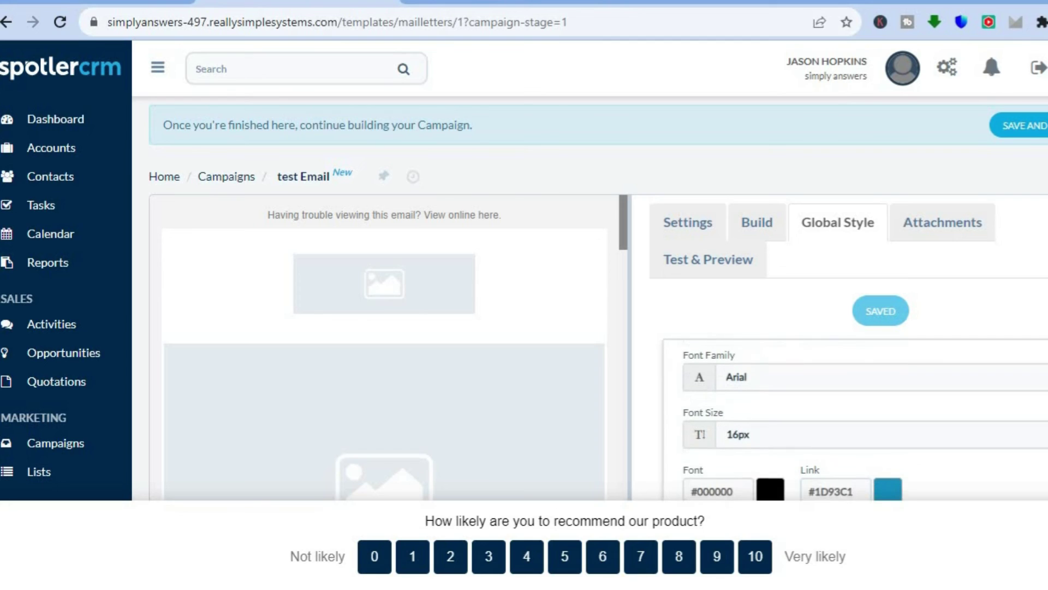
{"action": "scroll", "coordinate": [862, 420], "scroll_direction": "up", "scroll_amount": 4}
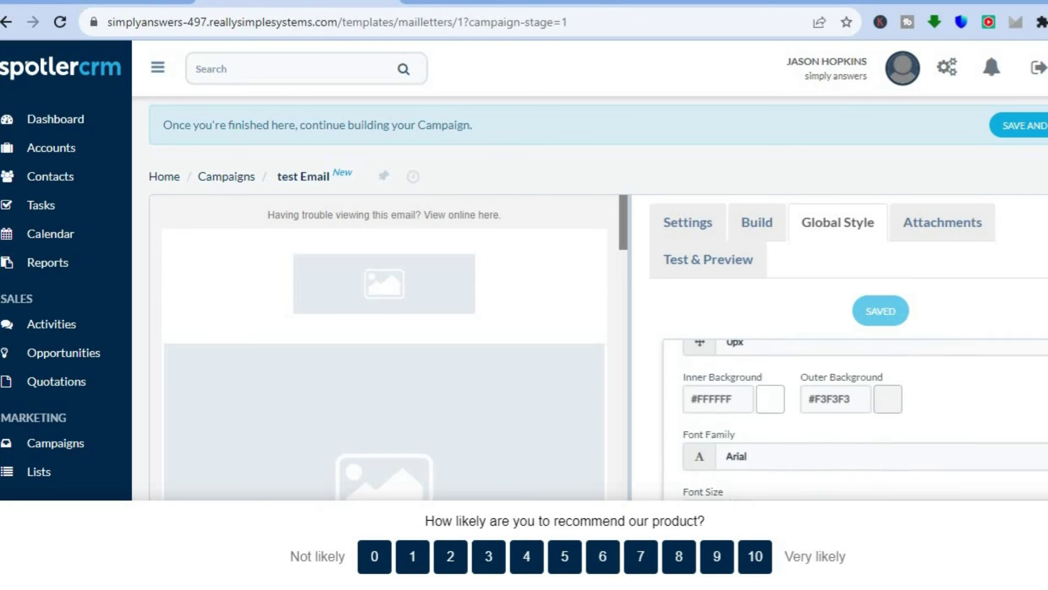
{"action": "left_click", "coordinate": [726, 278]}
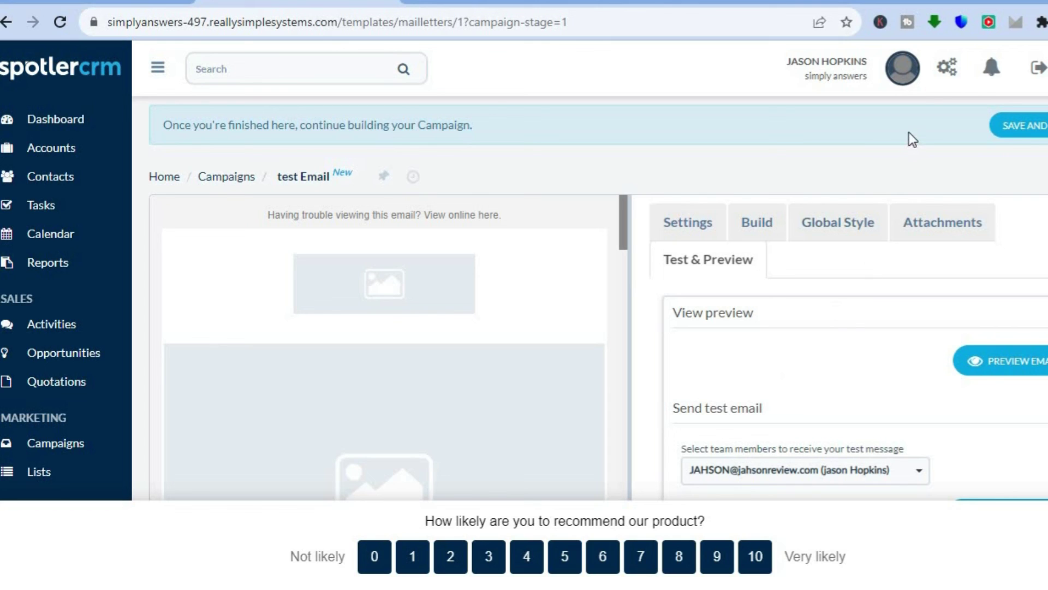
From Settings > Integrations, open Zapier to view its ready-made Mailchimp, QuickBooks and Constant Contact workflows.
{"action": "left_click", "coordinate": [948, 67]}
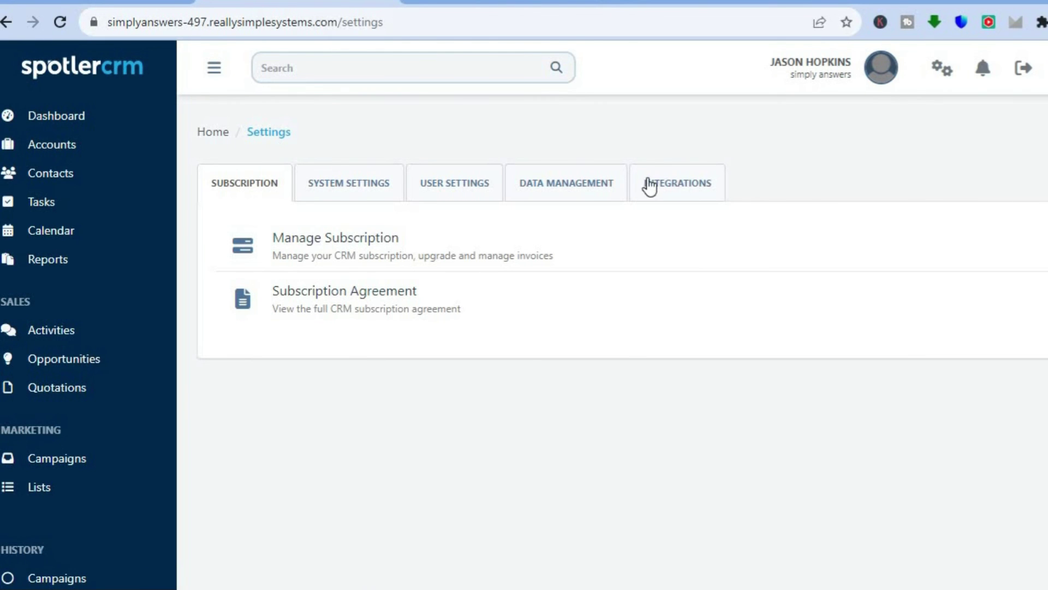
{"action": "left_click", "coordinate": [692, 182]}
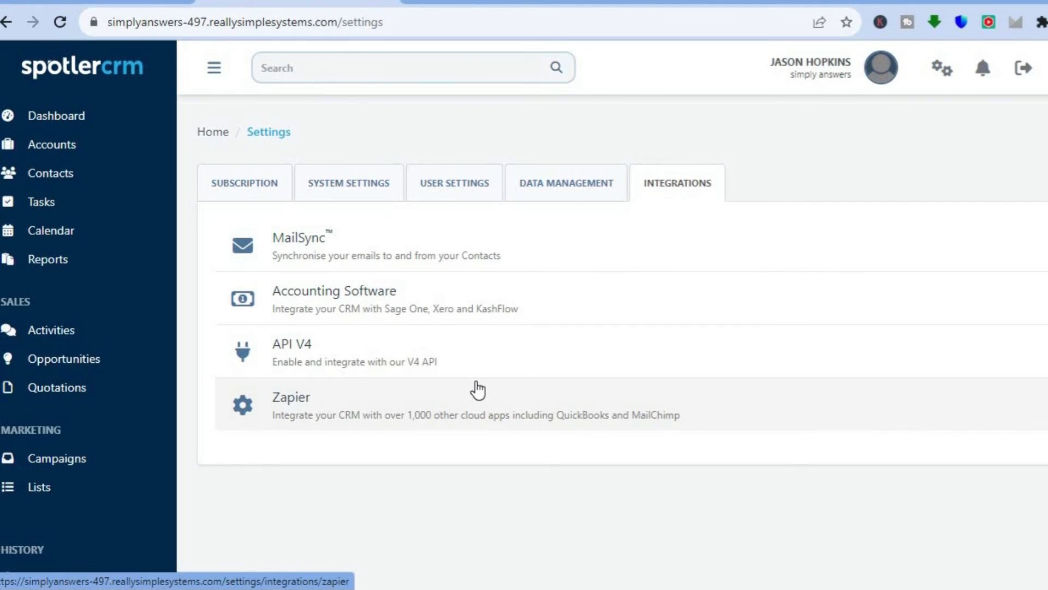
{"action": "left_click", "coordinate": [476, 397]}
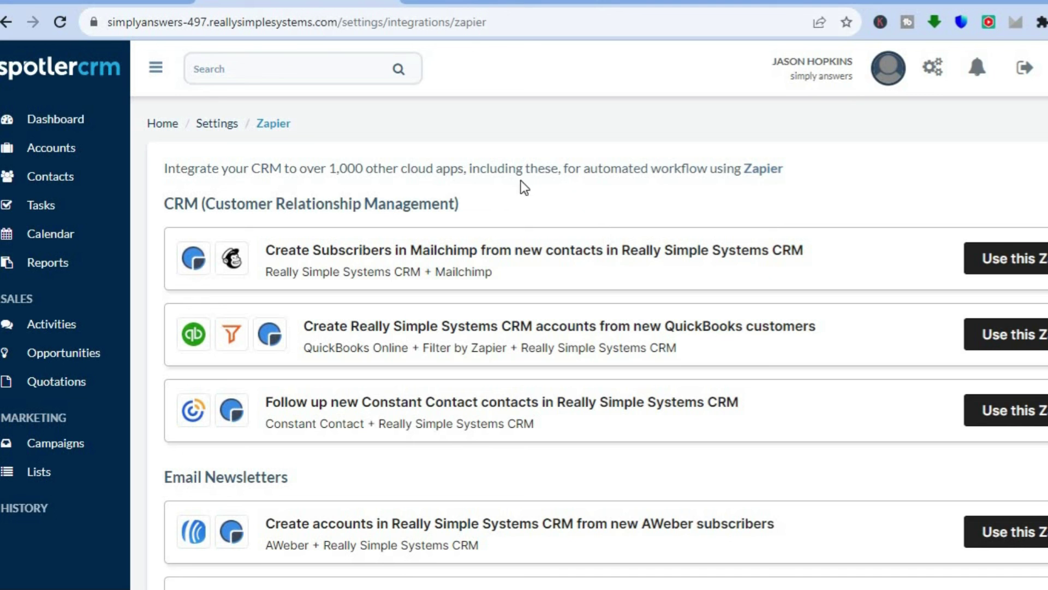
{"action": "scroll", "coordinate": [844, 241], "scroll_direction": "down", "scroll_amount": 8}
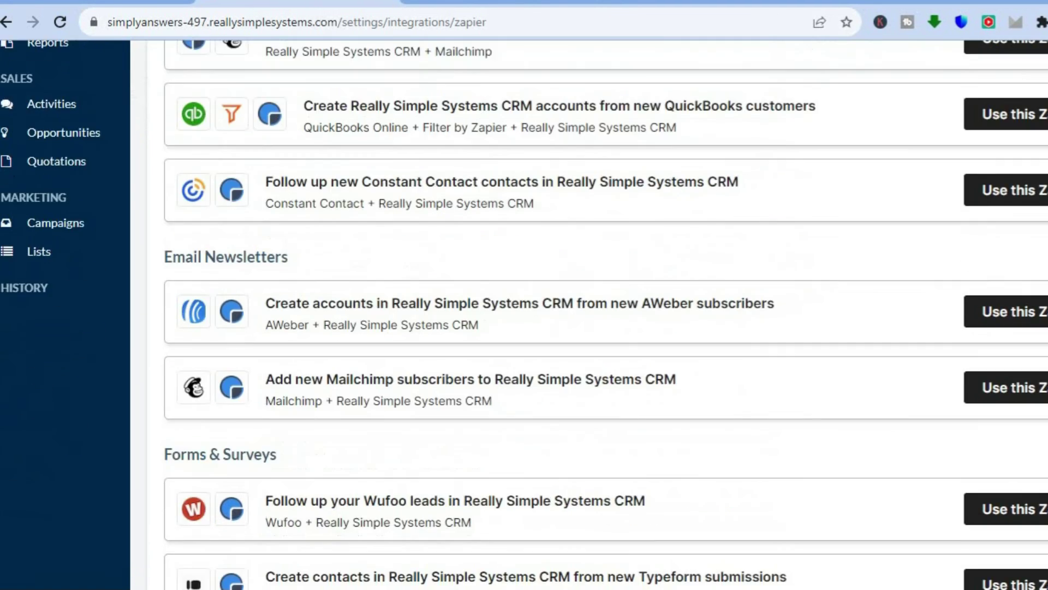
{"action": "scroll", "coordinate": [590, 315], "scroll_direction": "up", "scroll_amount": 8}
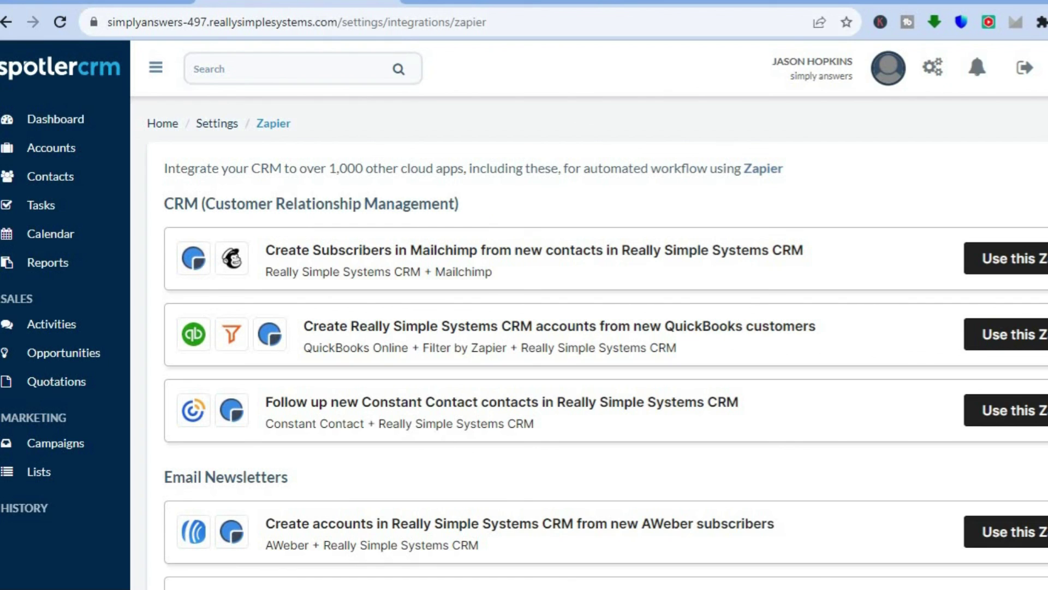